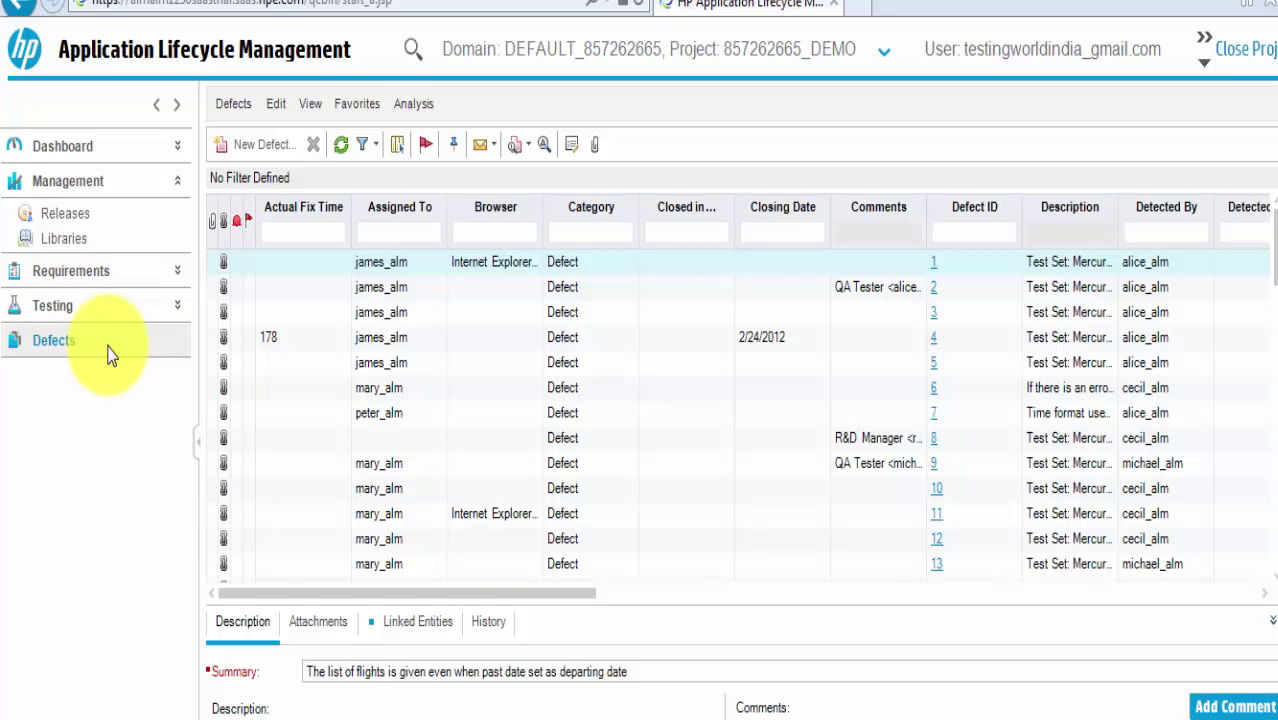
- Open a new defect form in the Defects module and widen its dialog
{"action": "left_click", "coordinate": [41, 345]}
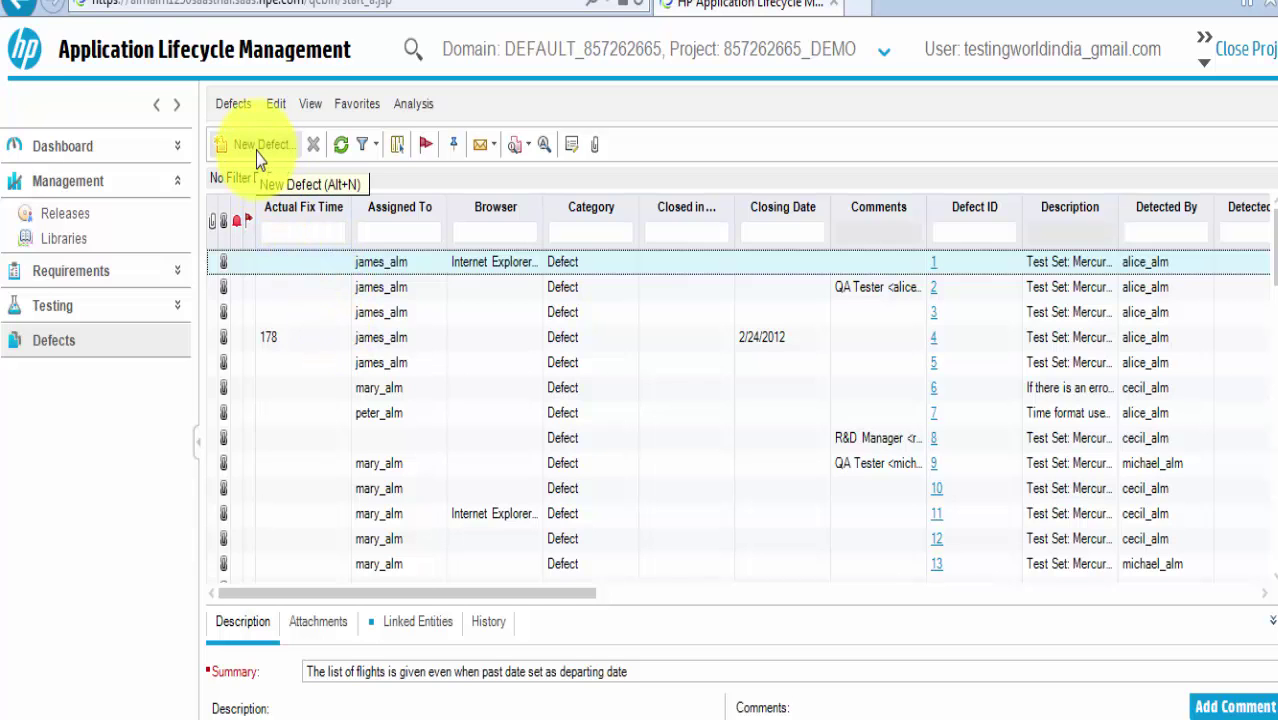
{"action": "left_click", "coordinate": [236, 105]}
{"action": "left_click", "coordinate": [289, 338]}
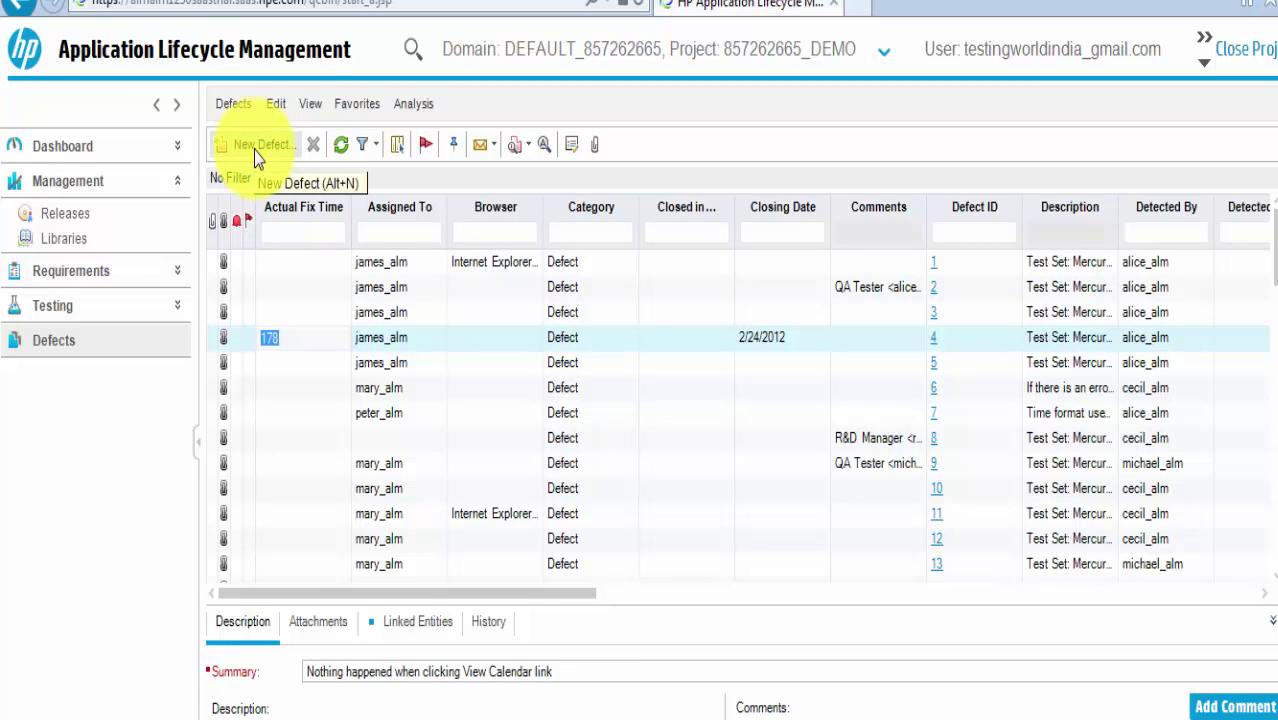
{"action": "left_click", "coordinate": [254, 149]}
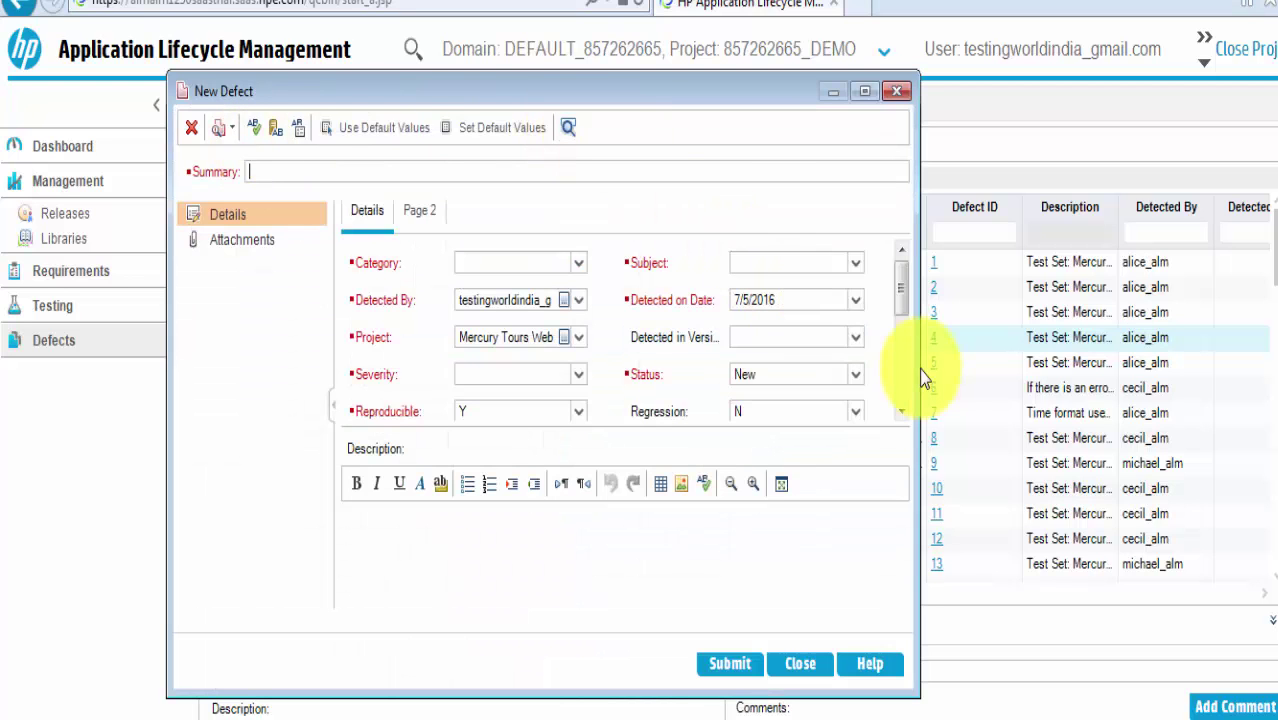
{"action": "left_click_drag", "start_coordinate": [919, 365], "coordinate": [1132, 388]}
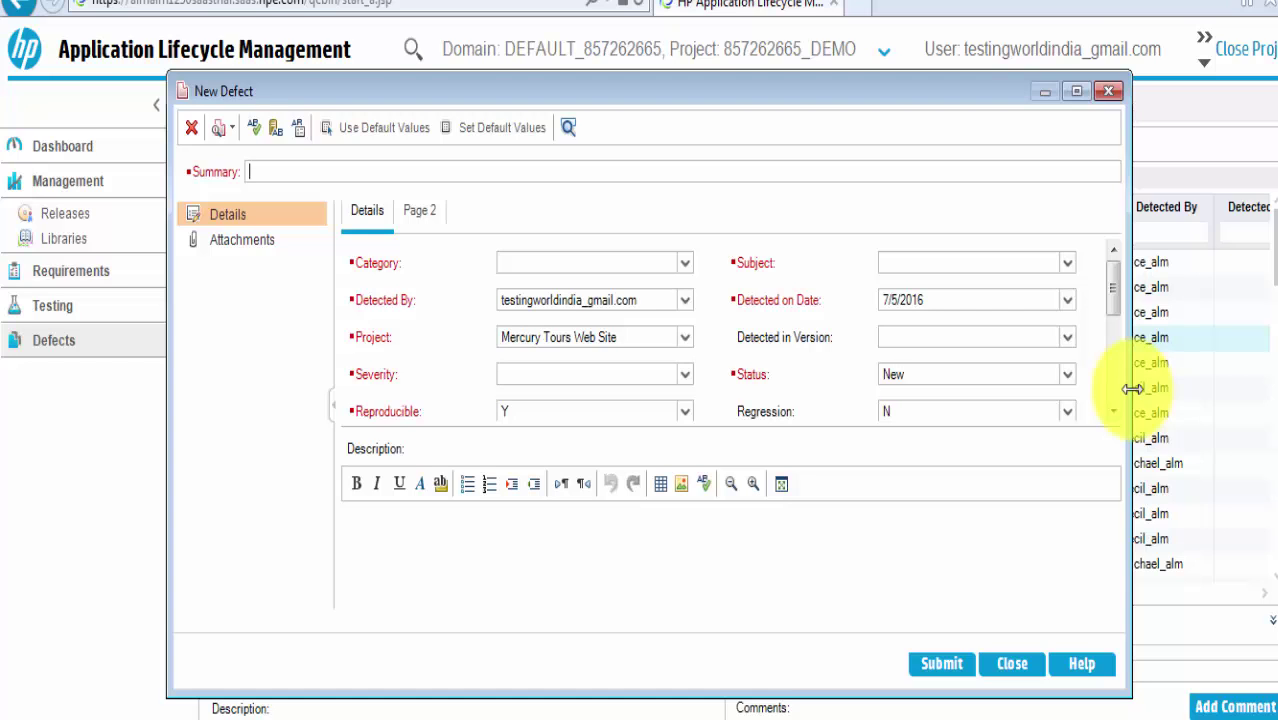
- Enter "Not able to Send email with attachment" as the defect's summary
{"action": "type", "text": "No"}
{"action": "key", "text": "BackSpace"}
{"action": "key", "text": "BackSpace"}
{"action": "type", "text": "Not able to Login"}
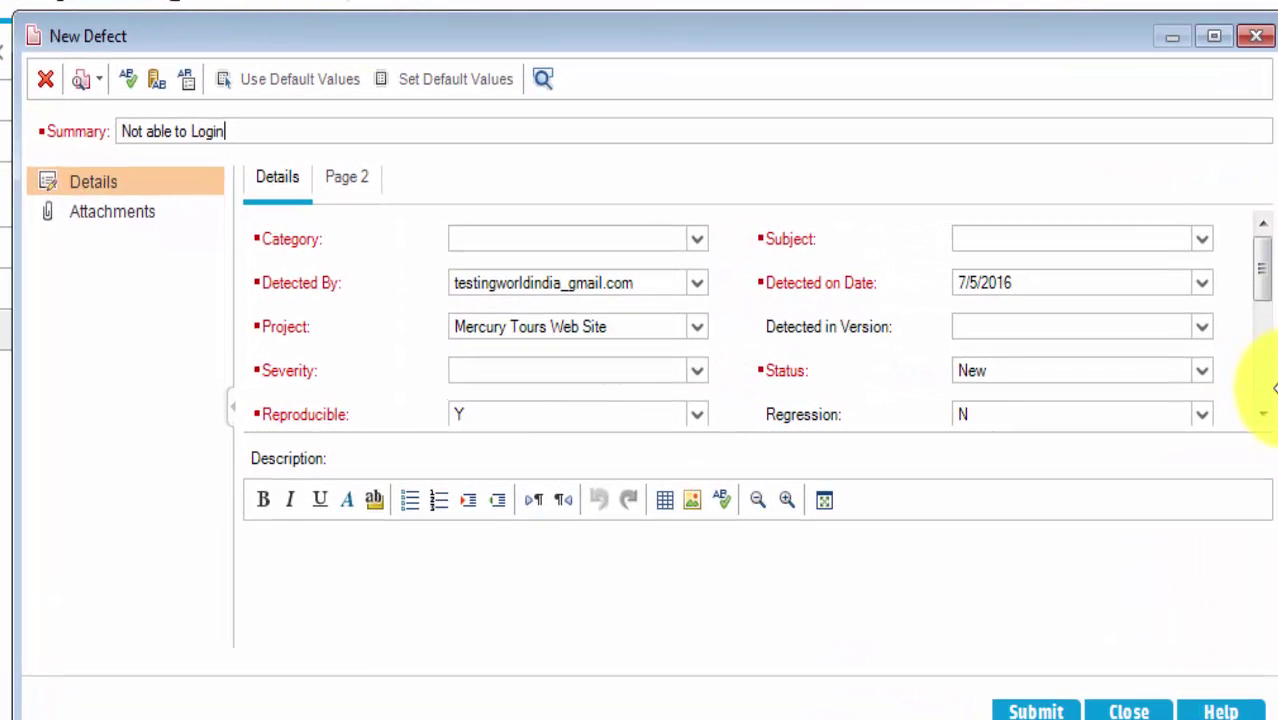
{"action": "key", "text": "BackSpace"}
{"action": "key", "text": "BackSpace"}
{"action": "key", "text": "BackSpace"}
{"action": "key", "text": "BackSpace"}
{"action": "key", "text": "BackSpace"}
{"action": "type", "text": "Send email with "}
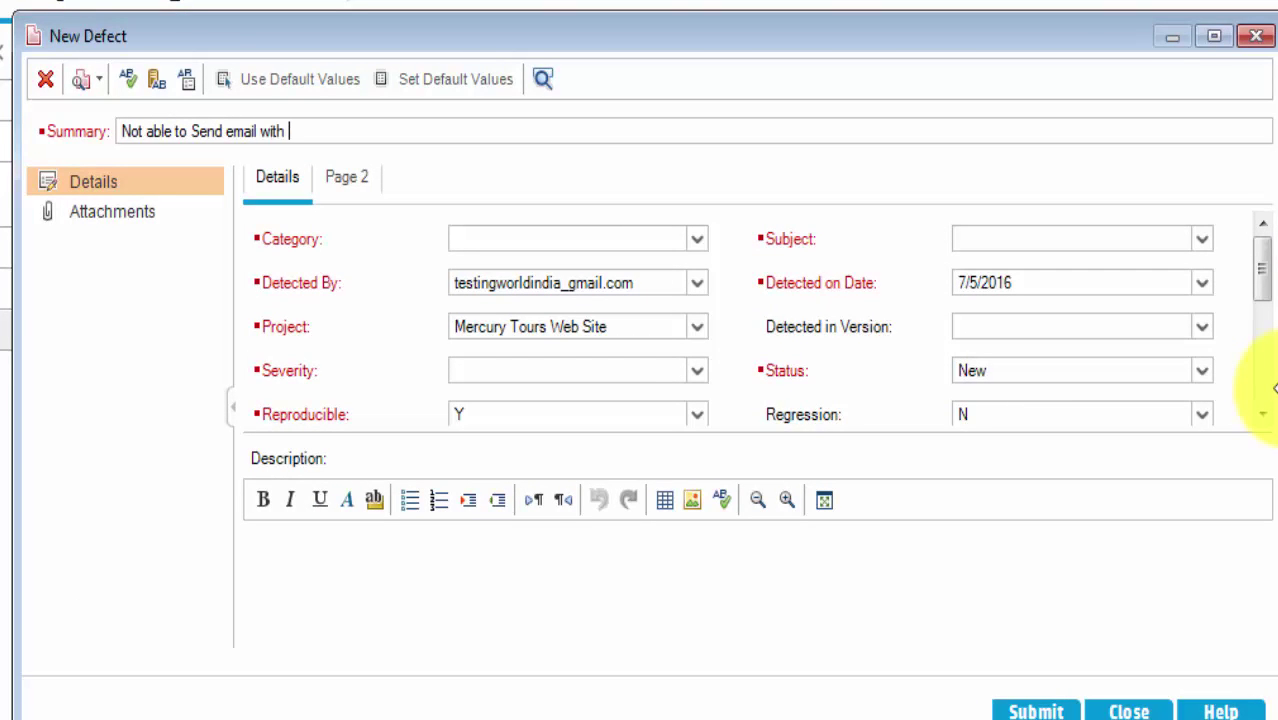
{"action": "type", "text": "attachment"}
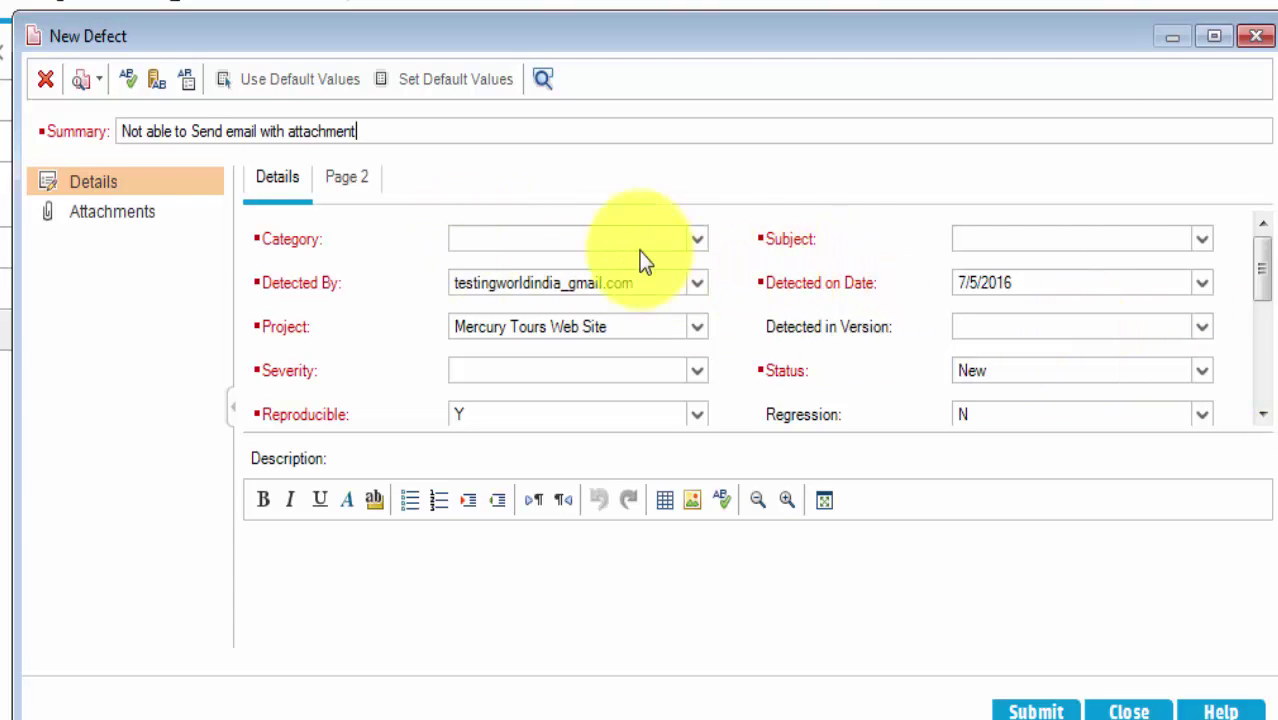
- Set the defect's category to Defect and its subject to Book Flight under Flight Reservation
{"action": "left_click", "coordinate": [703, 242]}
{"action": "left_click", "coordinate": [577, 268]}
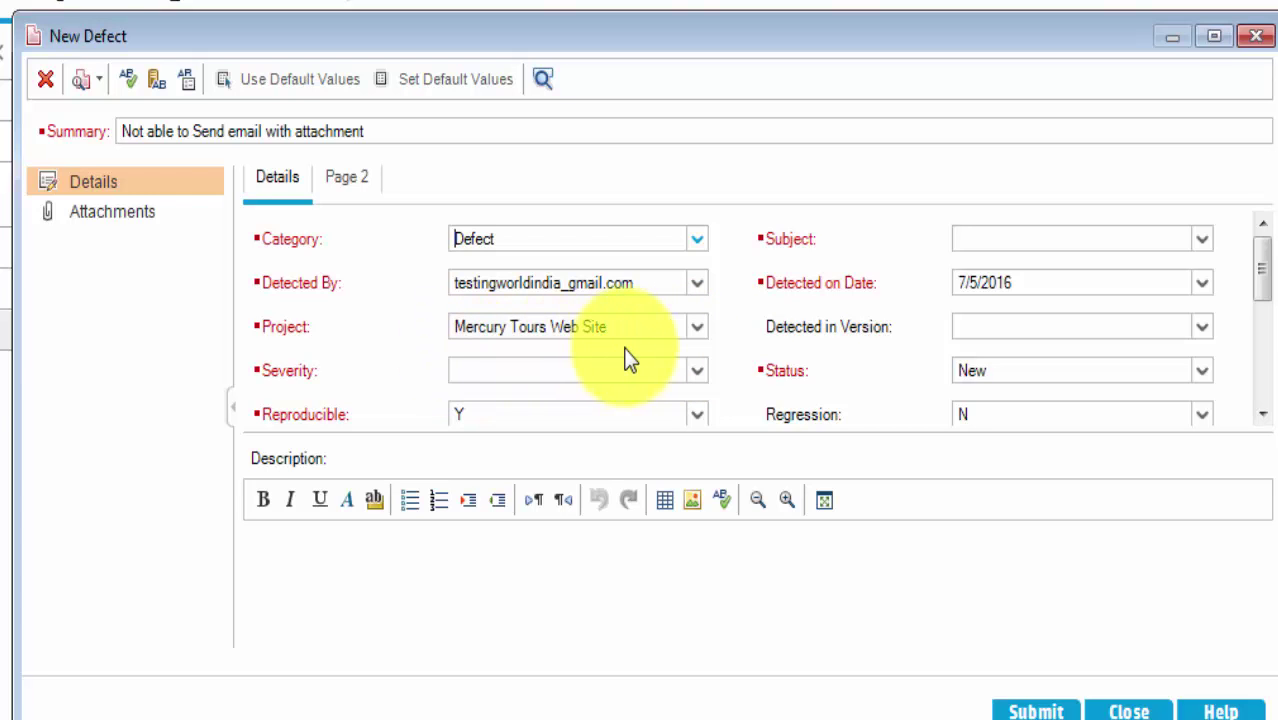
{"action": "left_click", "coordinate": [1202, 236]}
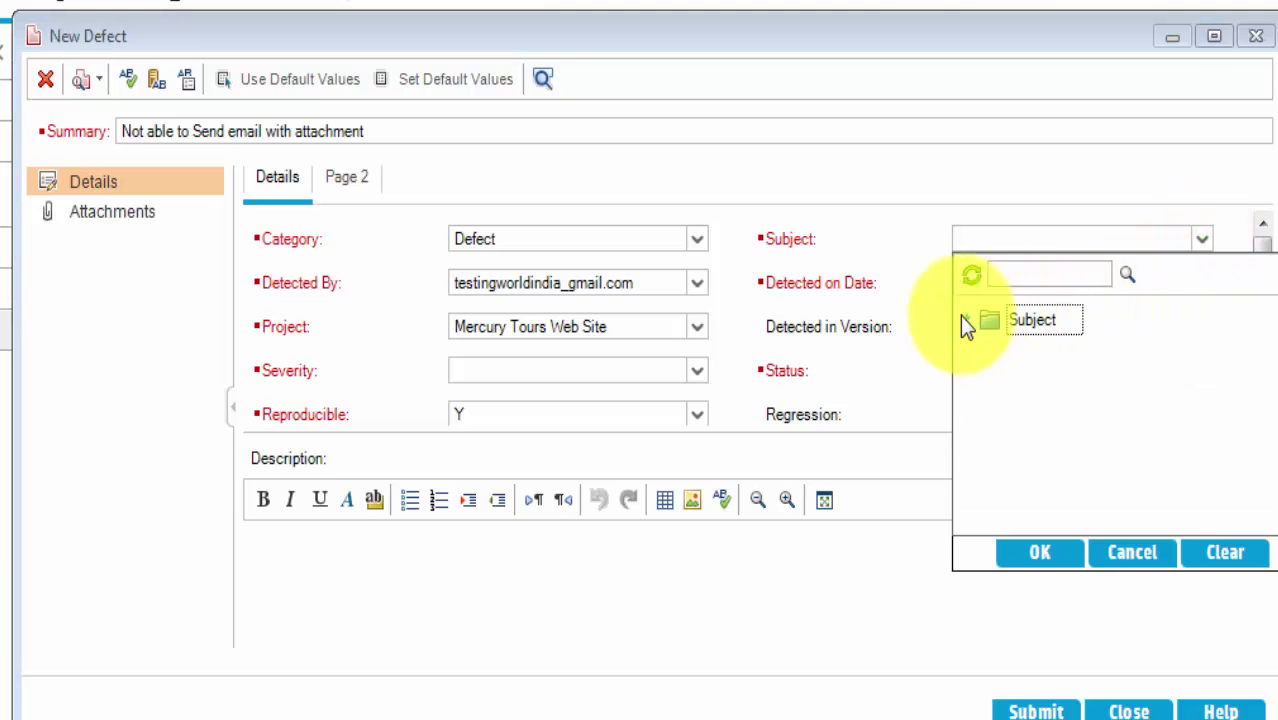
{"action": "left_click", "coordinate": [960, 318]}
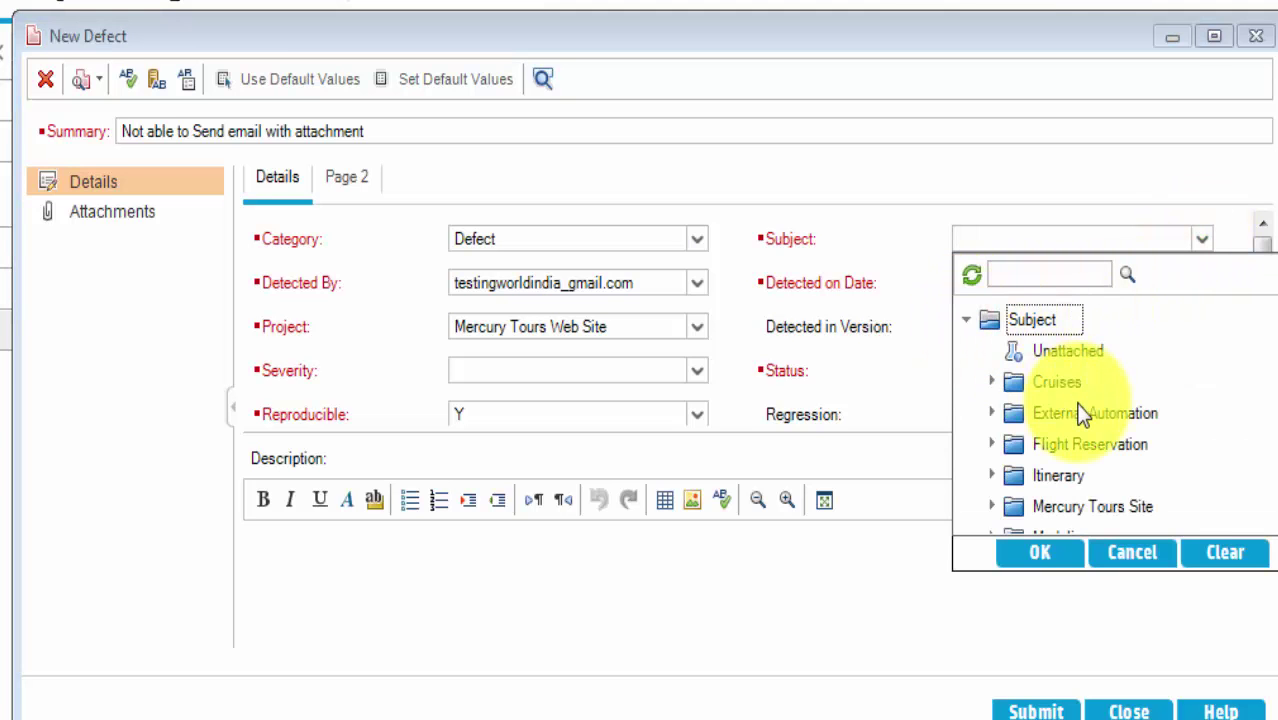
{"action": "scroll", "coordinate": [1255, 395], "scroll_direction": "down", "scroll_amount": 2}
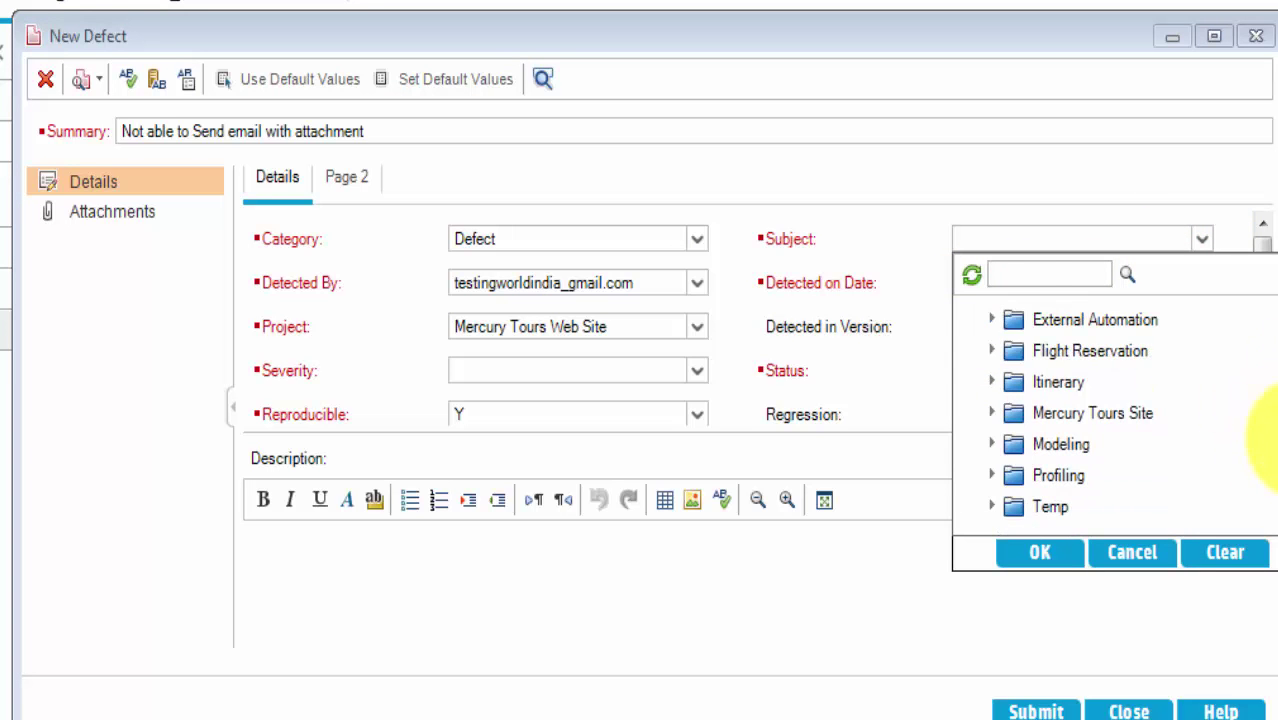
{"action": "left_click", "coordinate": [992, 352]}
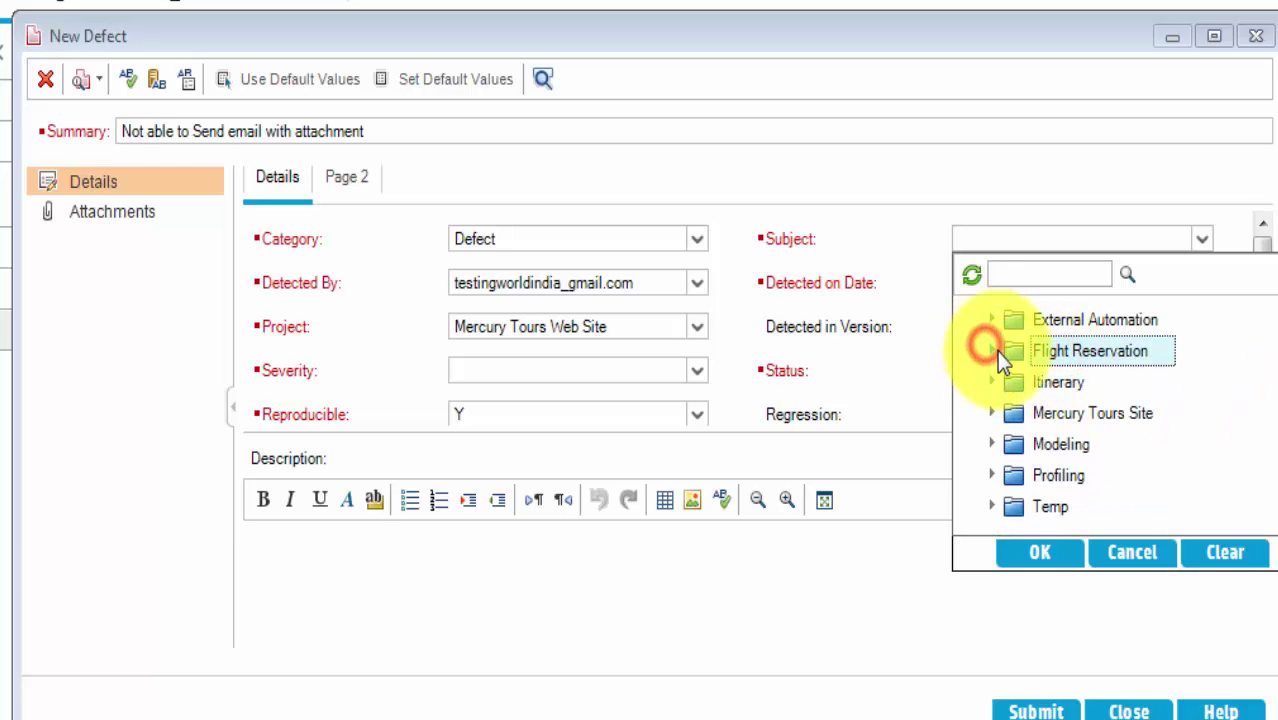
{"action": "left_click", "coordinate": [1095, 382]}
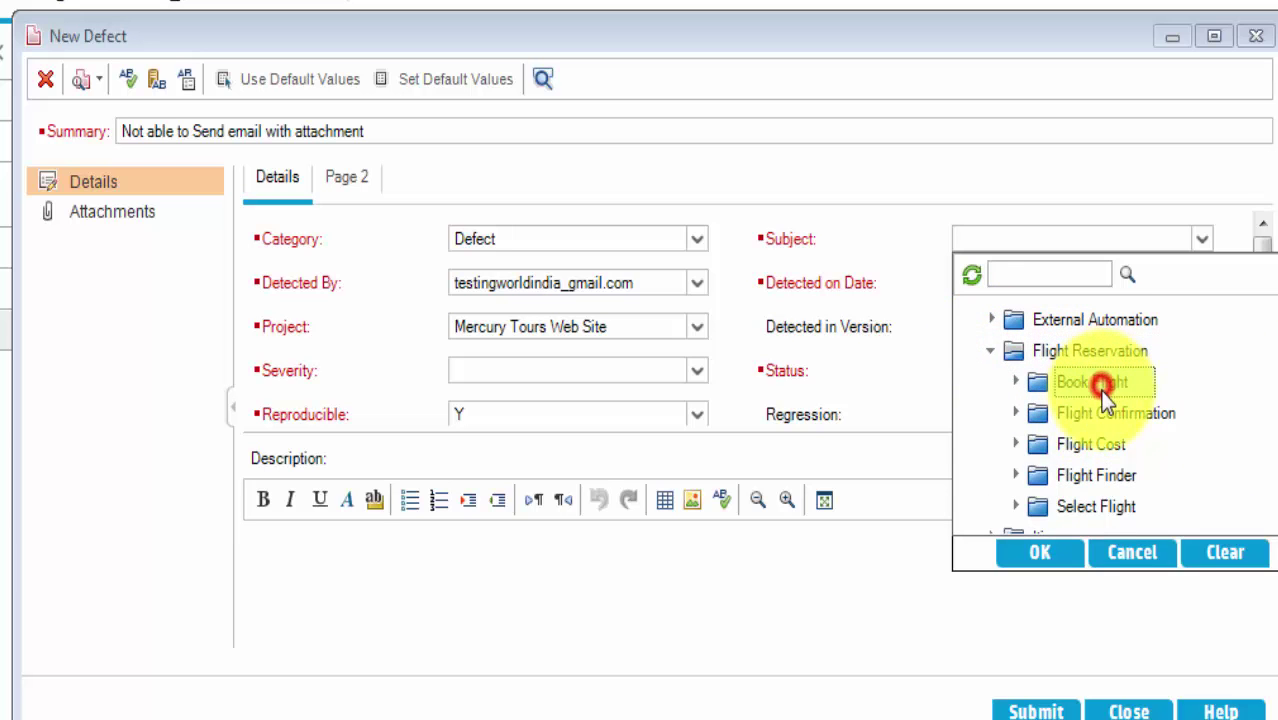
{"action": "left_click", "coordinate": [1037, 553]}
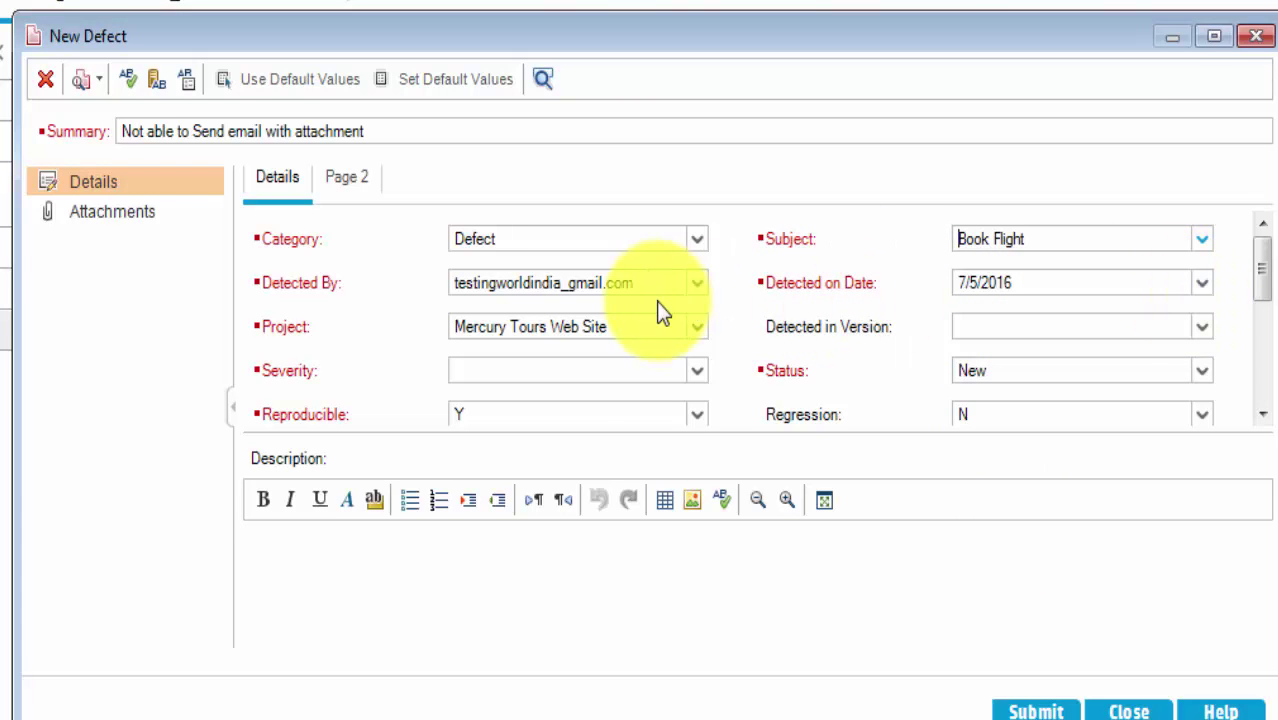
- Set the defect's severity to 4-Very High and its Regression value to Y
{"action": "left_click", "coordinate": [695, 372]}
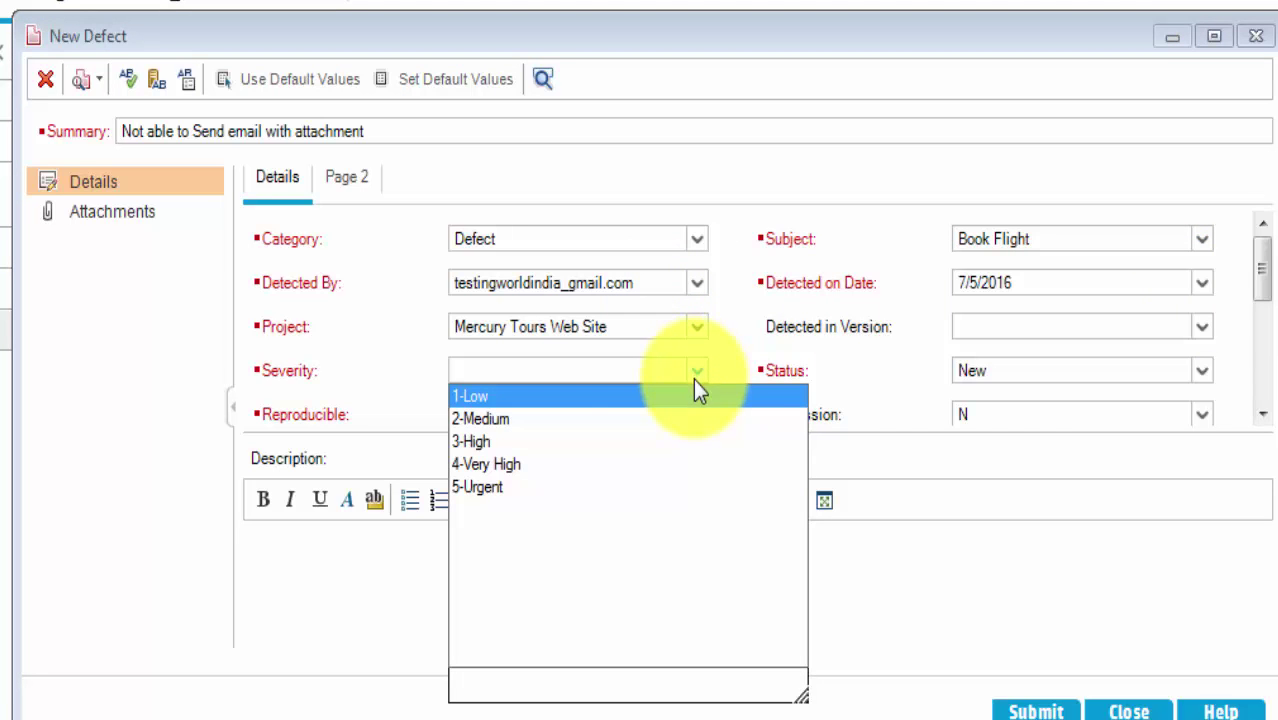
{"action": "left_click", "coordinate": [494, 466]}
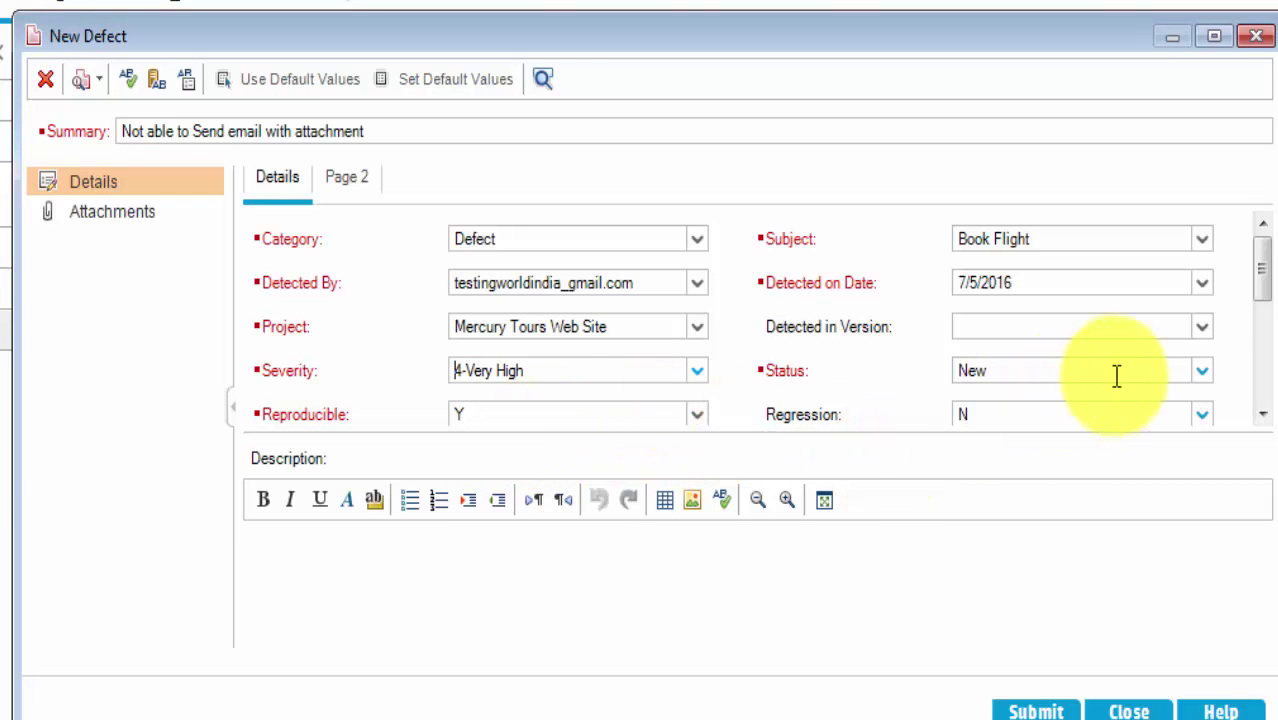
{"action": "left_click", "coordinate": [1260, 283]}
{"action": "left_click_drag", "start_coordinate": [1260, 283], "coordinate": [1262, 304]}
{"action": "left_click", "coordinate": [1195, 264]}
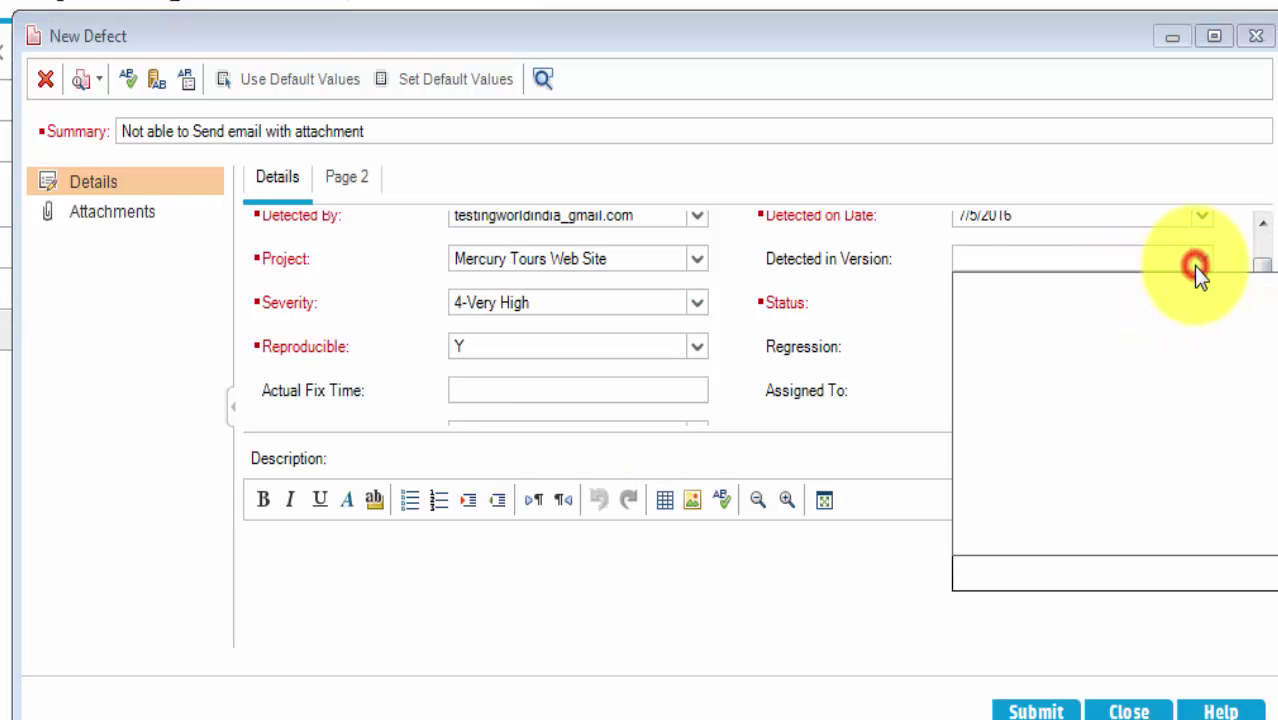
{"action": "left_click", "coordinate": [841, 327]}
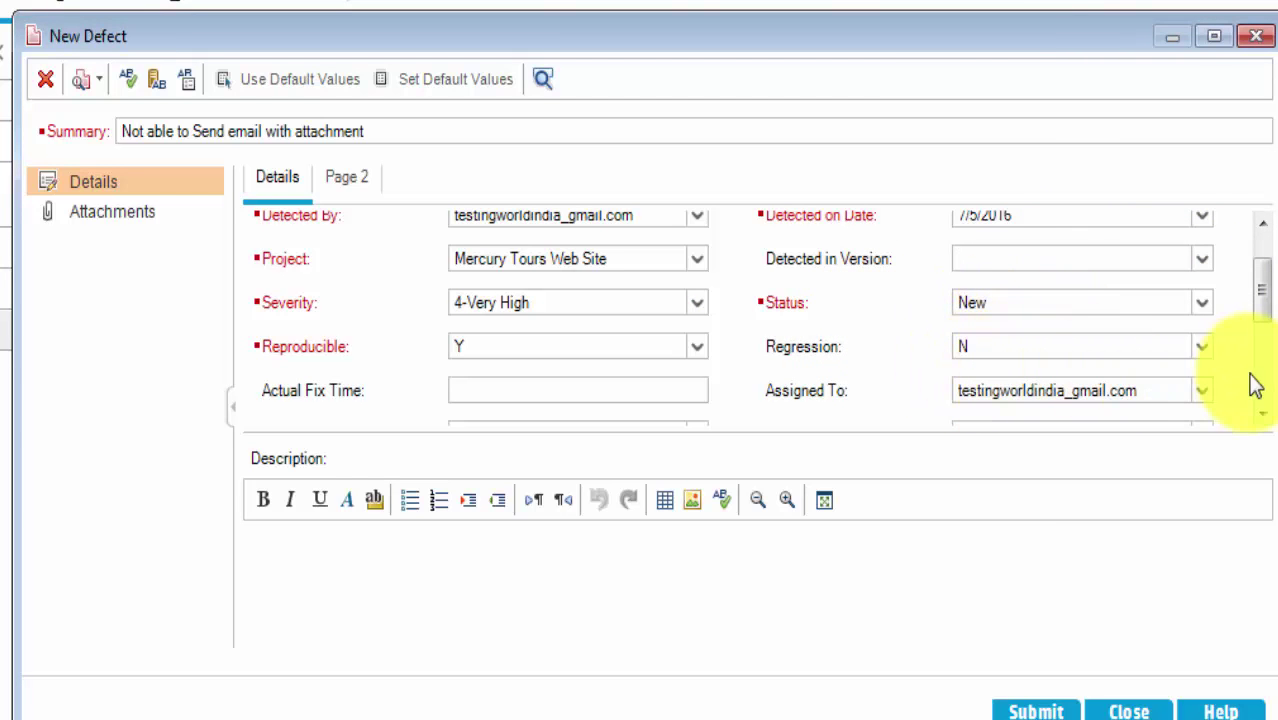
{"action": "left_click", "coordinate": [1203, 347]}
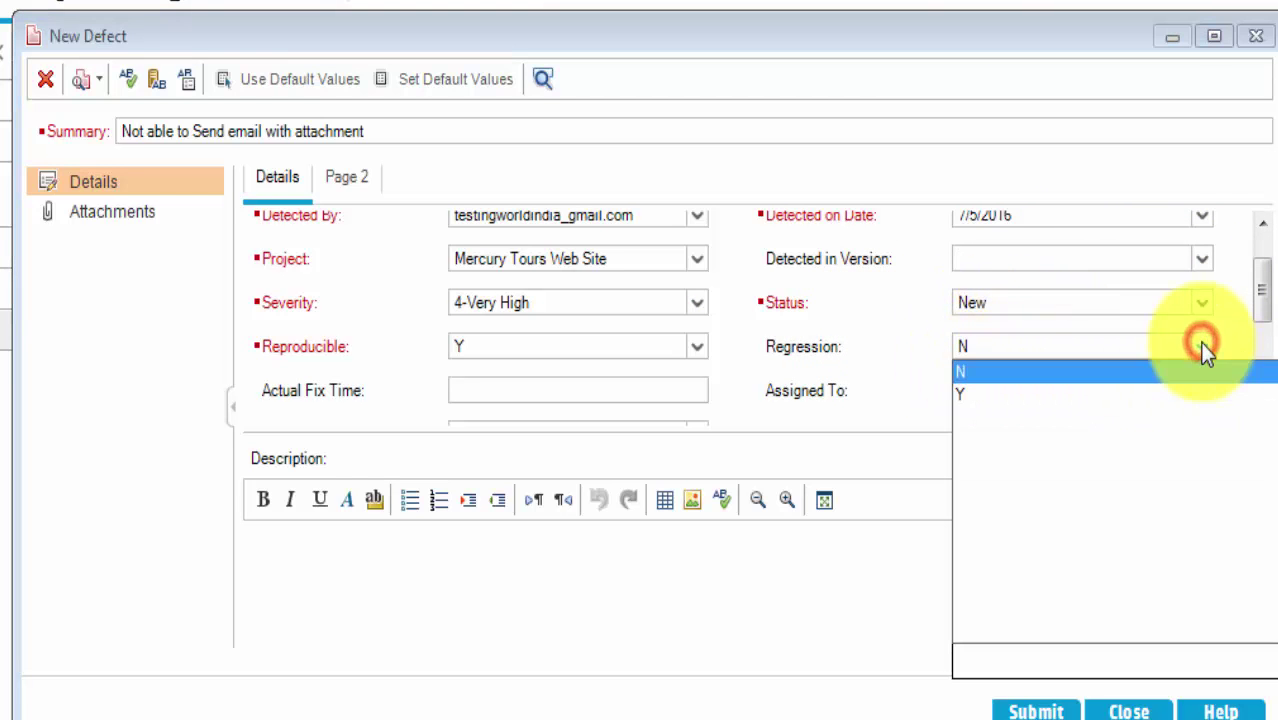
{"action": "left_click", "coordinate": [960, 388]}
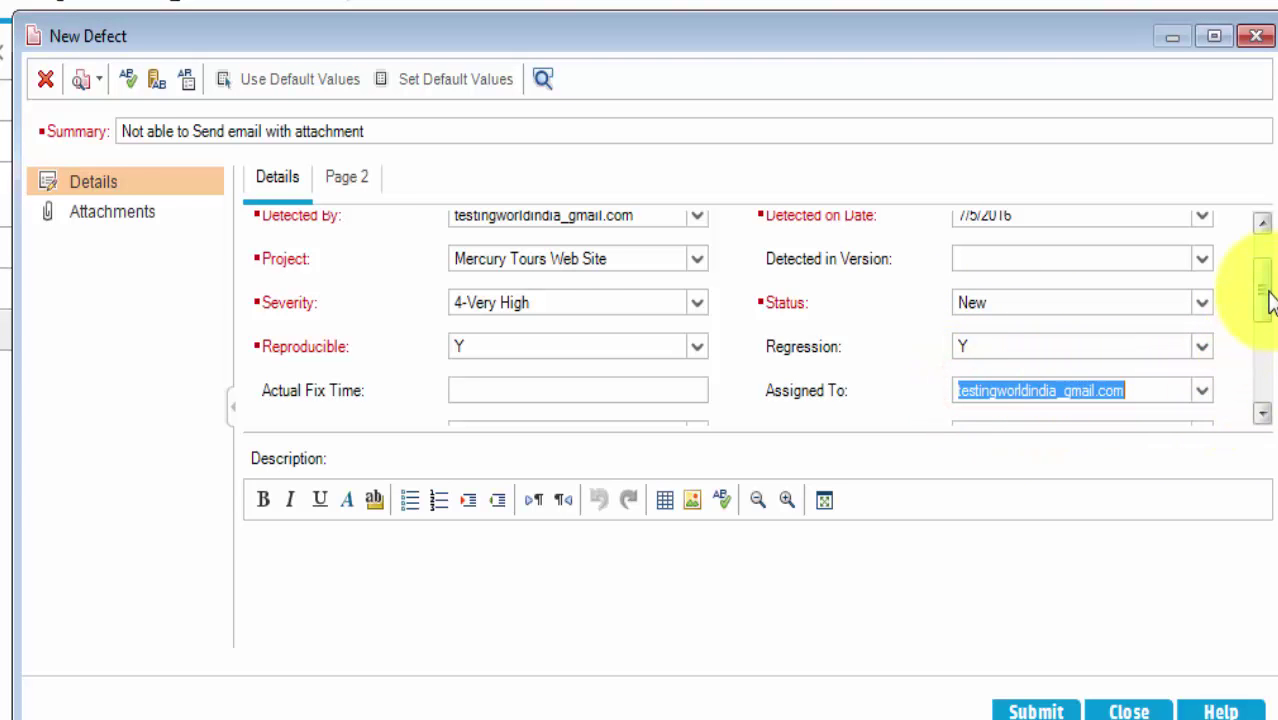
- Assign the defect to the global search user
{"action": "left_click_drag", "start_coordinate": [1268, 301], "coordinate": [1265, 330]}
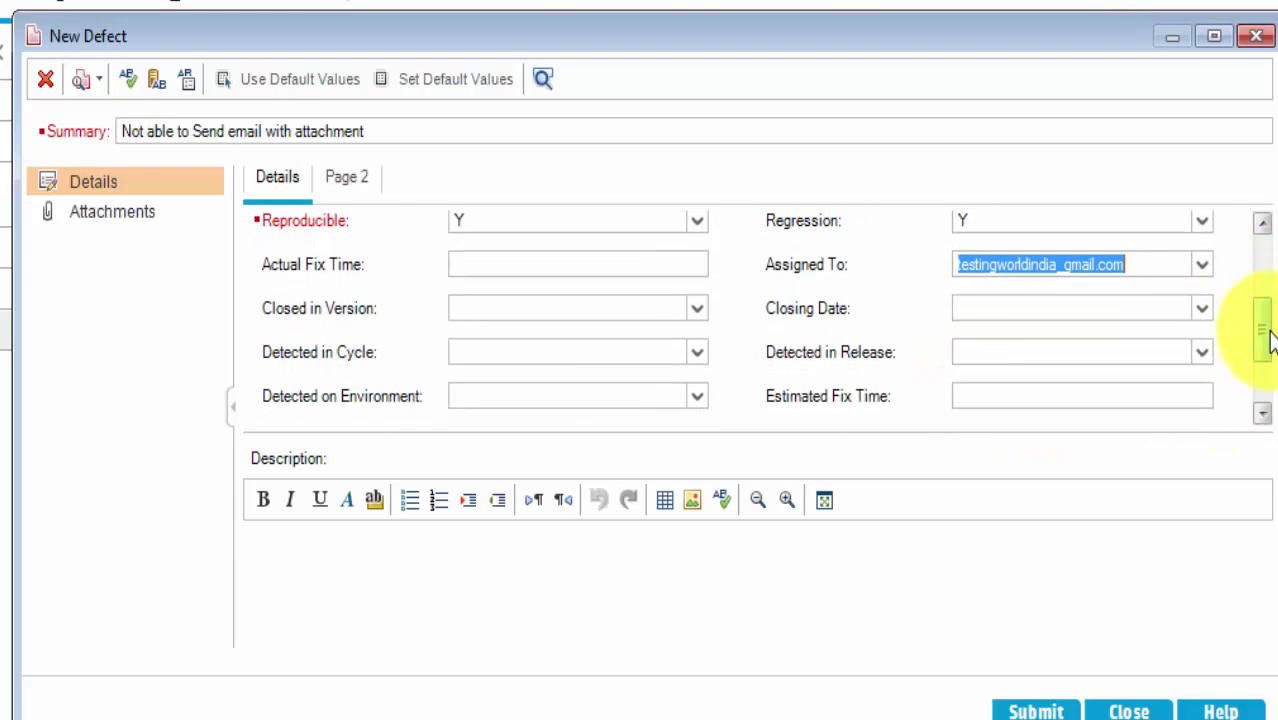
{"action": "left_click", "coordinate": [1200, 270]}
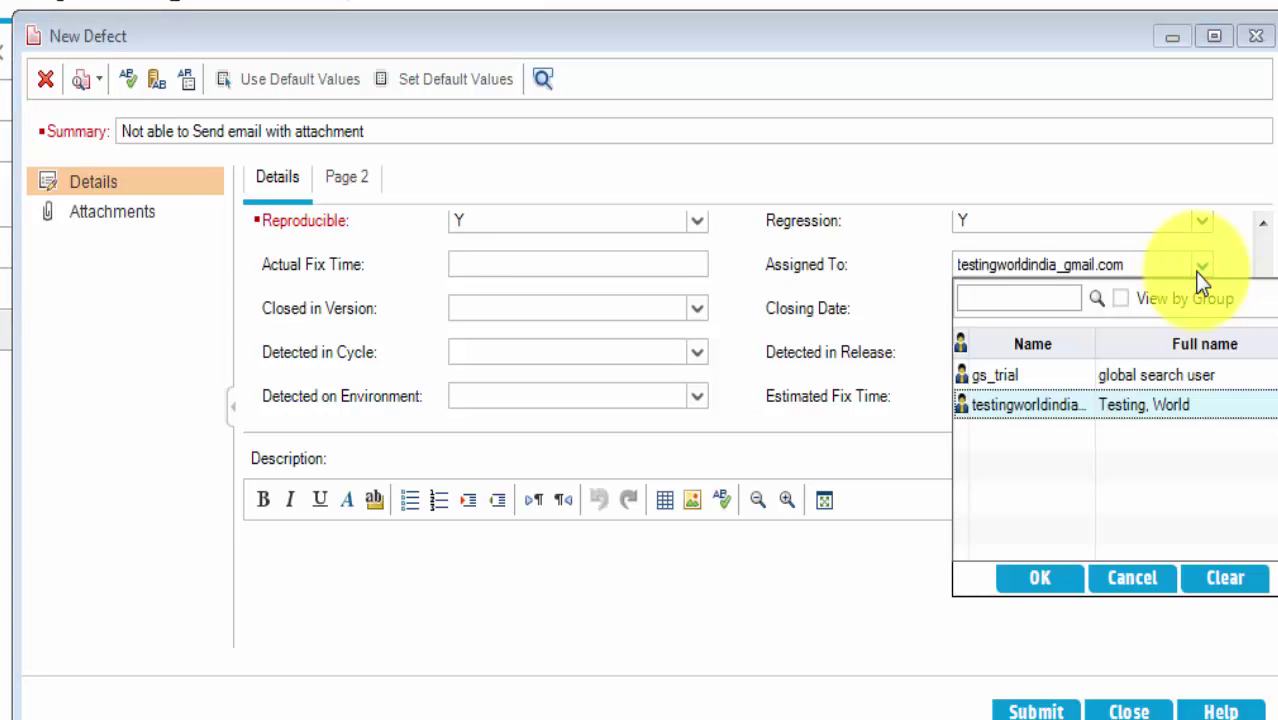
{"action": "left_click", "coordinate": [1007, 378]}
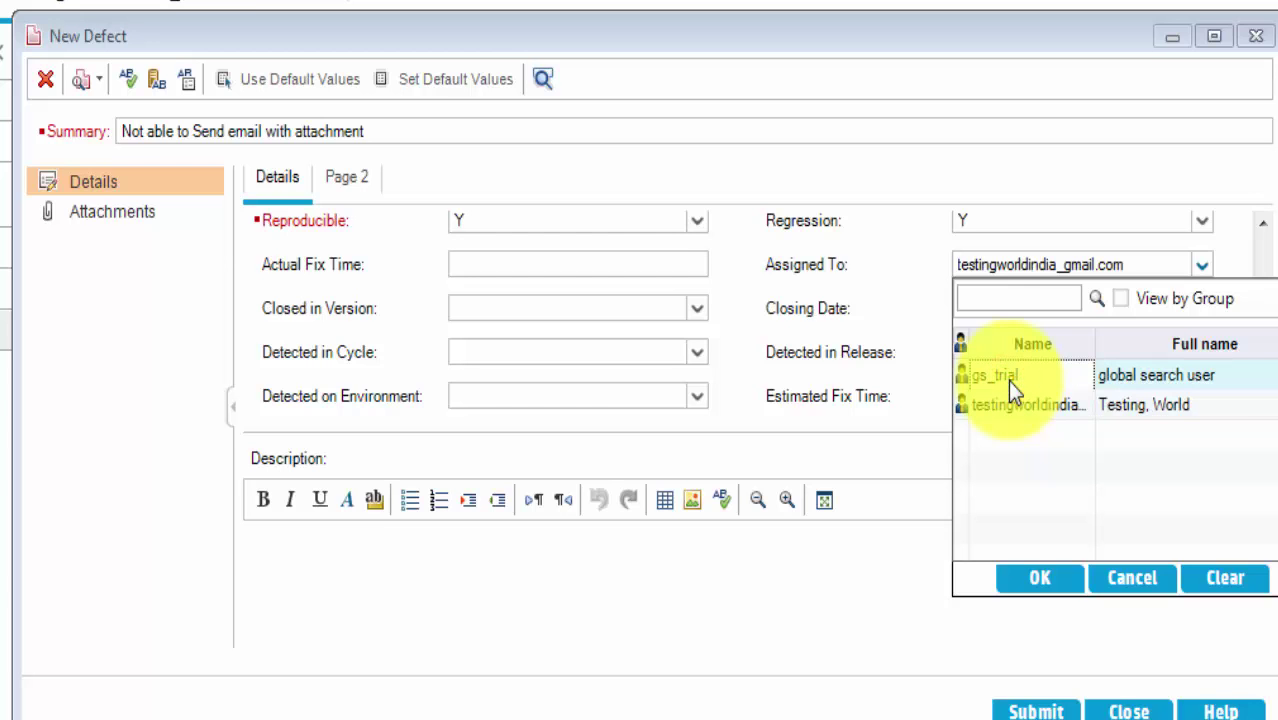
{"action": "left_click", "coordinate": [1007, 380]}
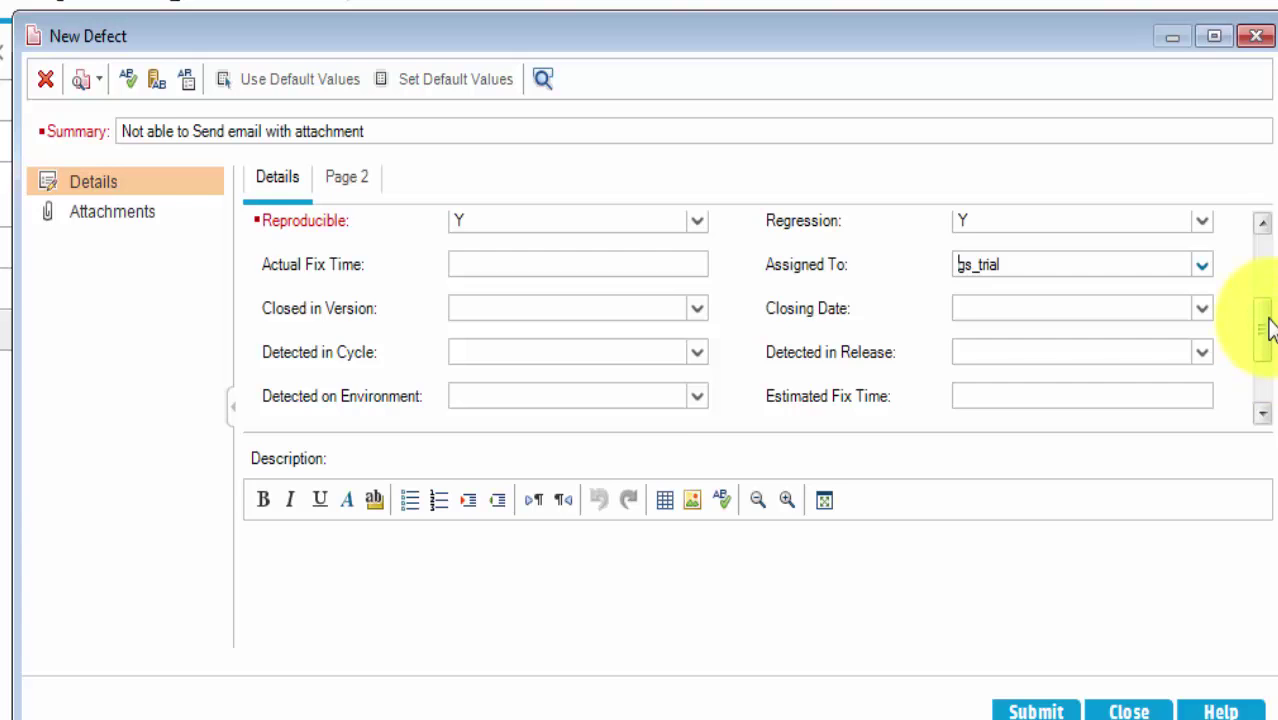
- Make the dialog taller and begin the defect's description with "While testing email functionality, entered To, CC and Subject,"
{"action": "left_click_drag", "start_coordinate": [1268, 330], "coordinate": [1272, 232]}
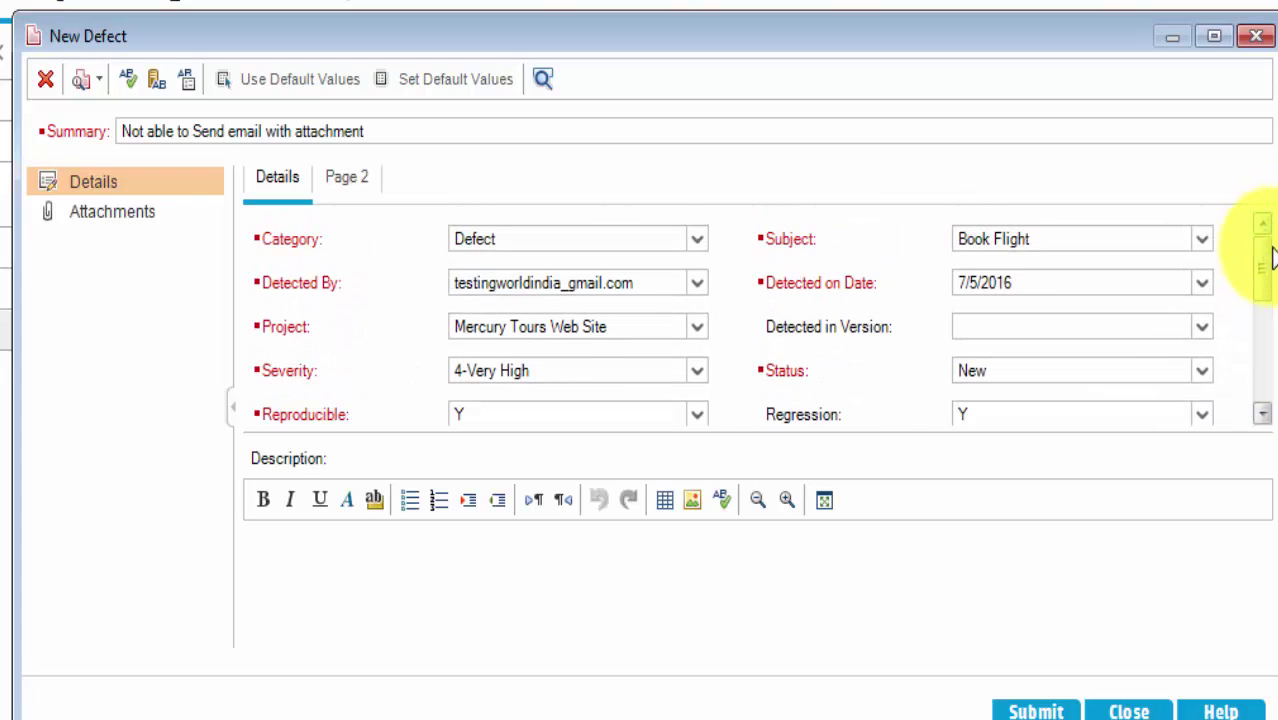
{"action": "left_click_drag", "start_coordinate": [1270, 257], "coordinate": [1264, 363]}
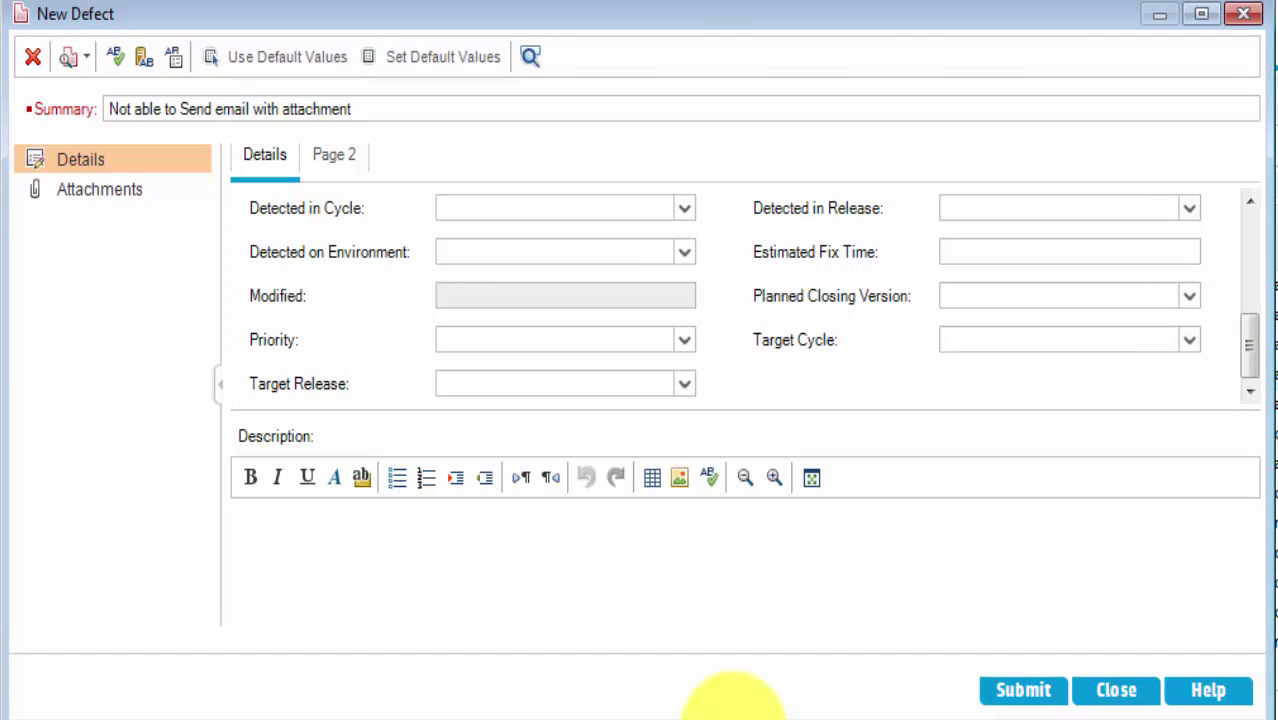
{"action": "left_click_drag", "start_coordinate": [733, 714], "coordinate": [733, 719]}
{"action": "left_click", "coordinate": [654, 638]}
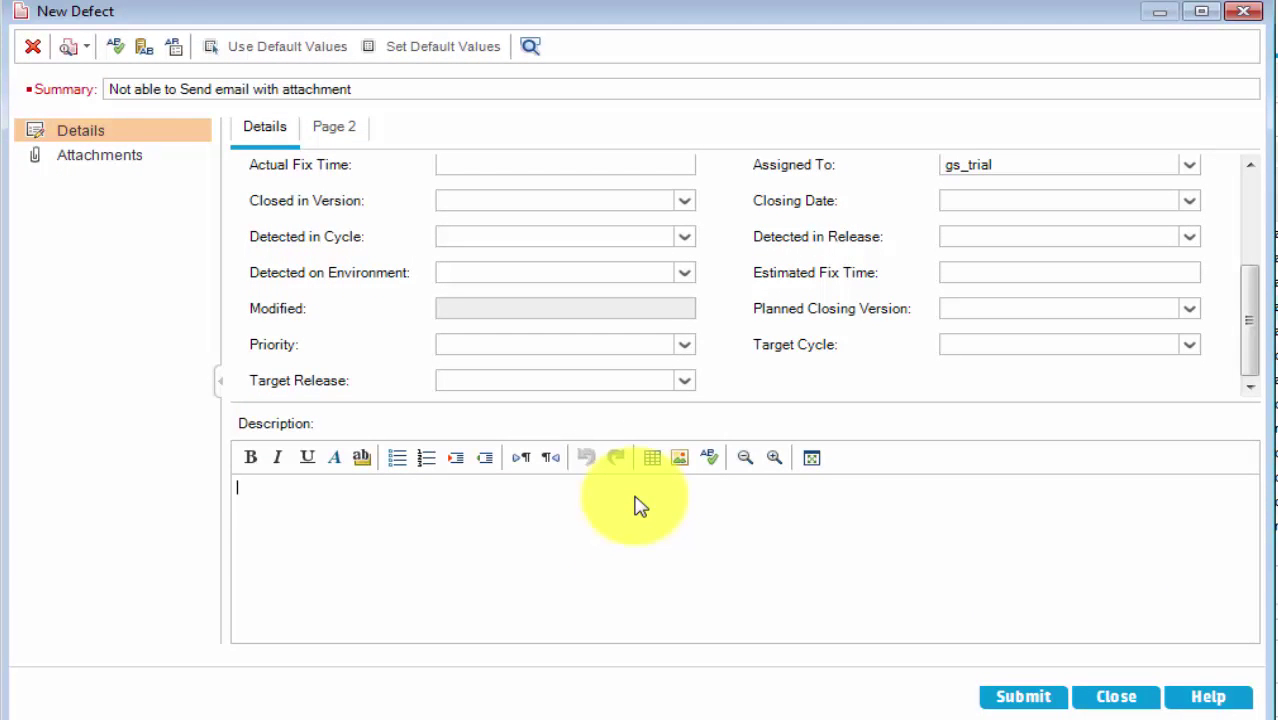
{"action": "type", "text": "While testing email f"}
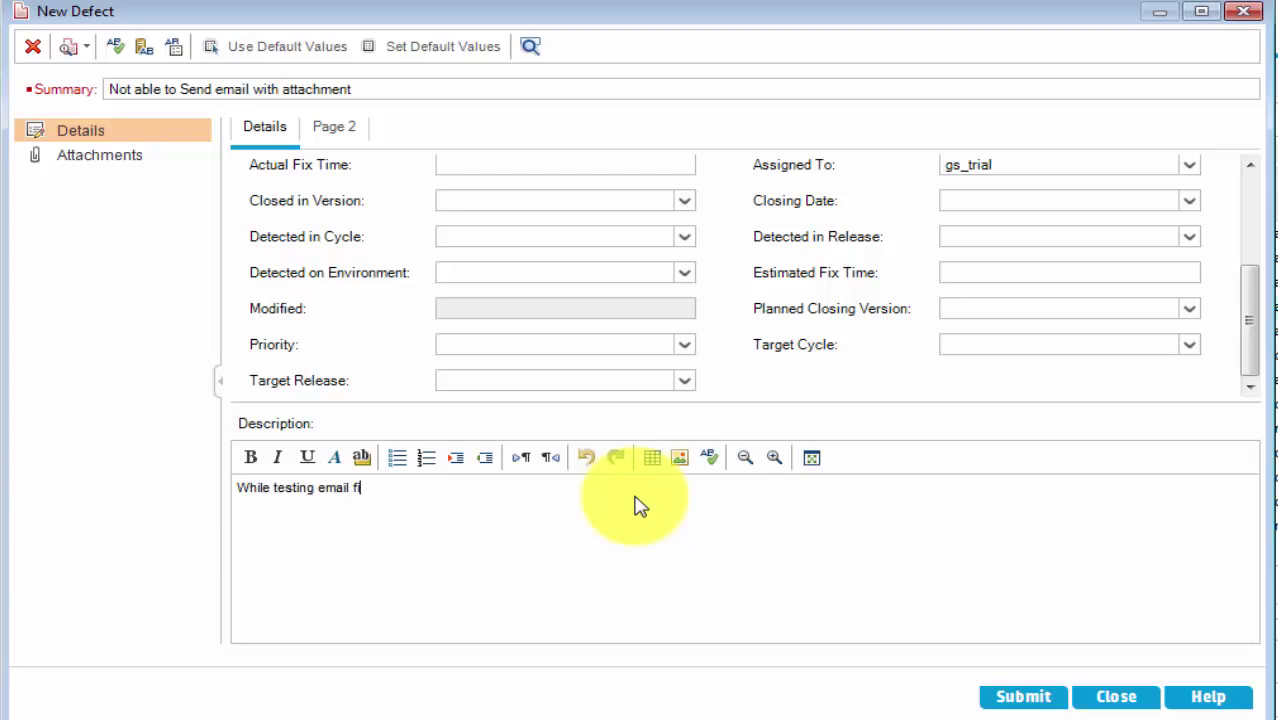
{"action": "type", "text": "unctionality, entered u"}
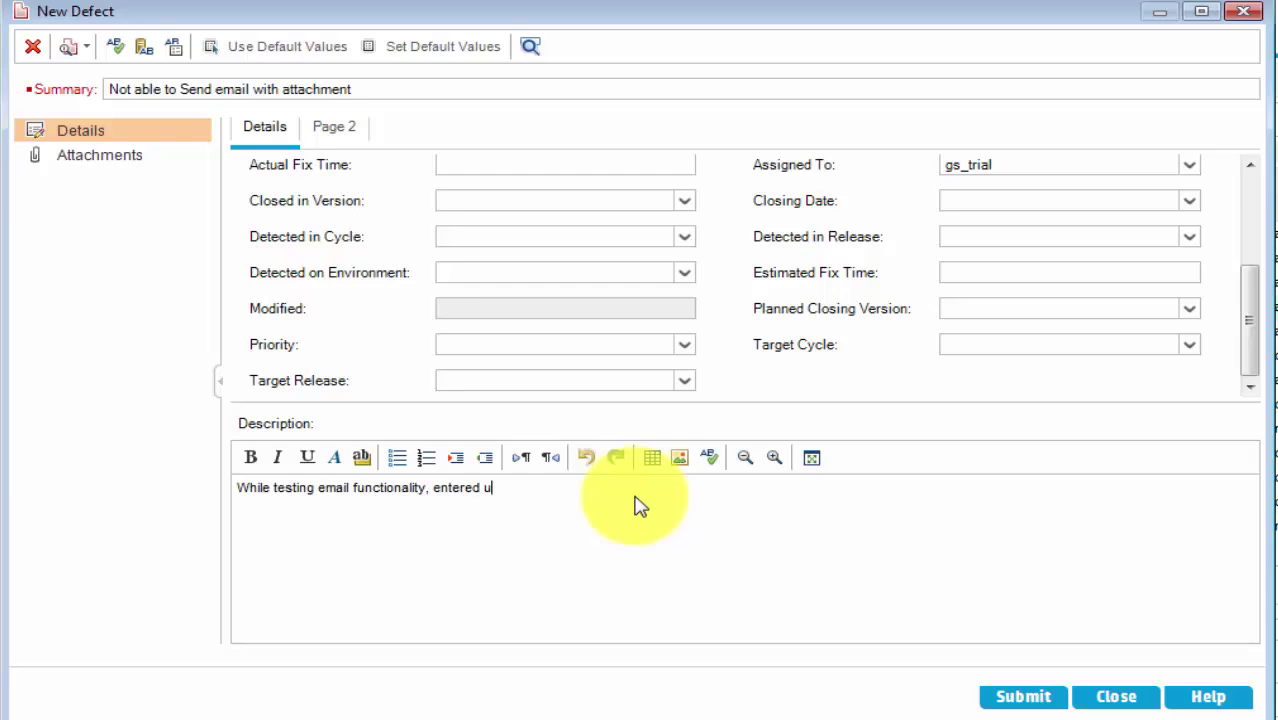
{"action": "key", "text": "BackSpace"}
{"action": "type", "text": "To, CC and Subject,"}
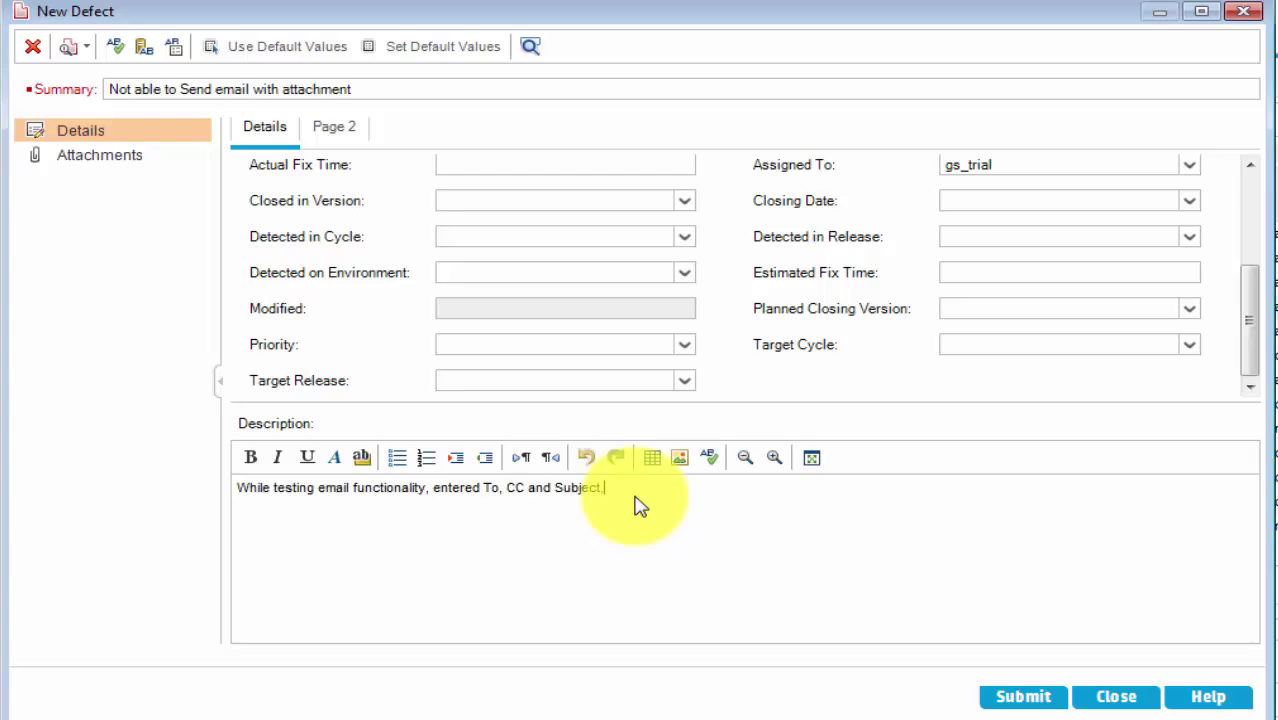
- Complete the description with 'Attached a 10mb file with my email as i click on Send we are getting "Application Error"'
{"action": "type", "text": "hed a 10 mb file with my "}
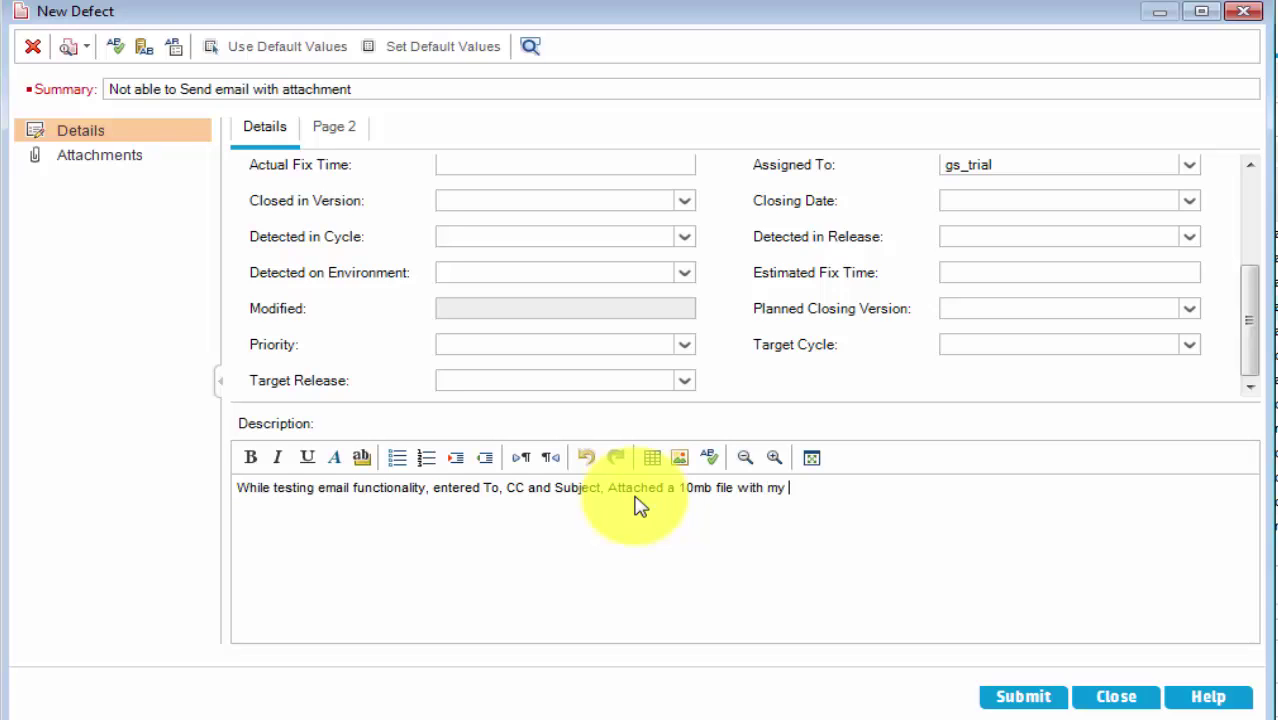
{"action": "type", "text": "email as i click on S"}
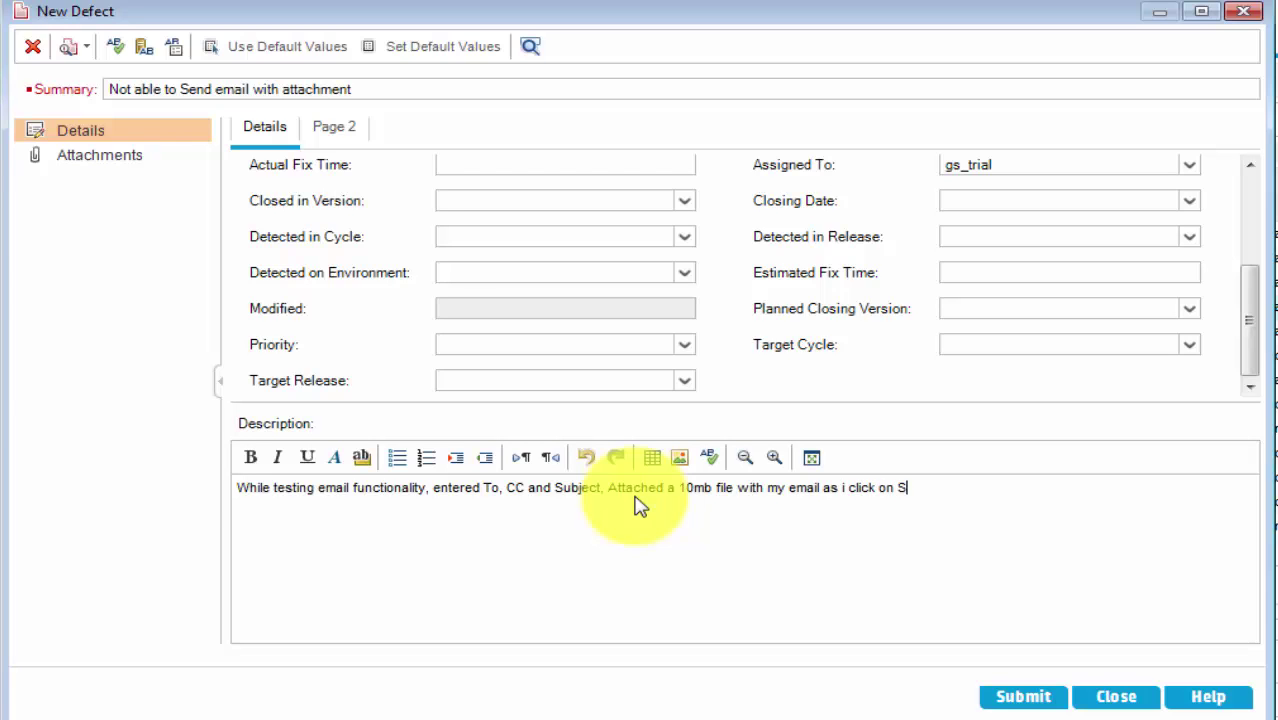
{"action": "type", "text": "ent"}
{"action": "key", "text": "BackSpace"}
{"action": "type", "text": "d we are getting "}
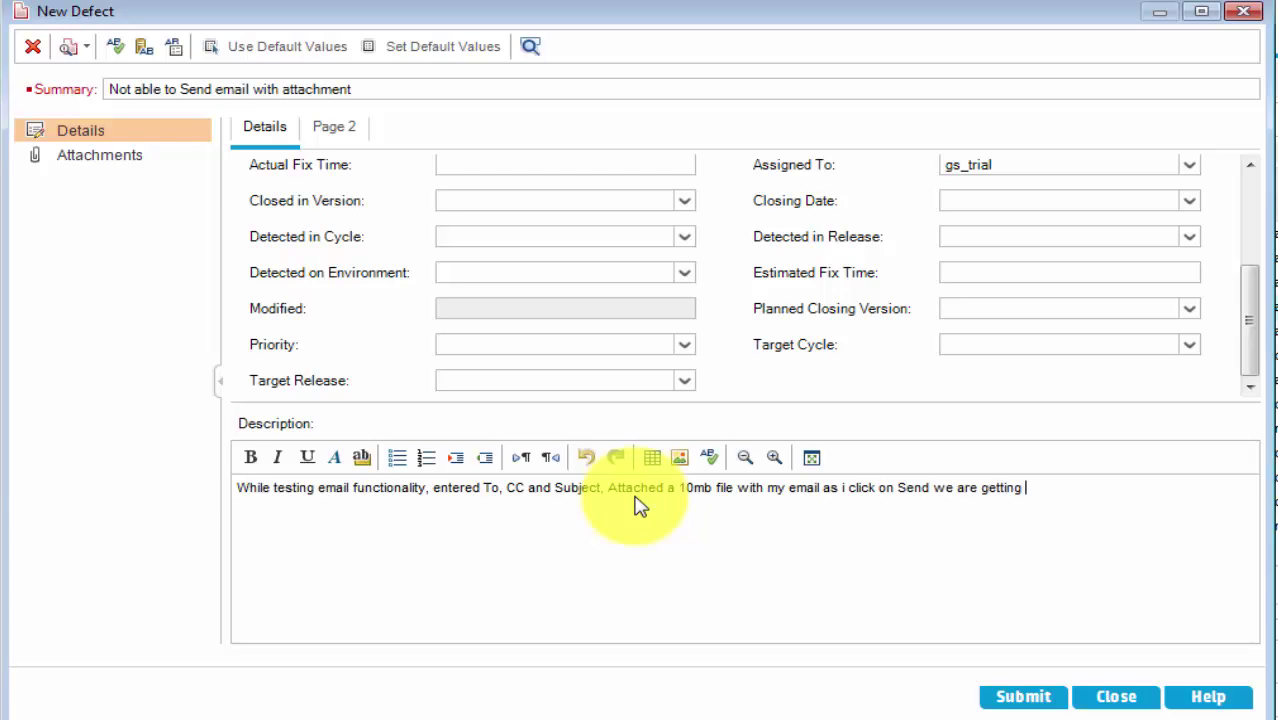
{"action": "type", "text": "\"Application Error"}
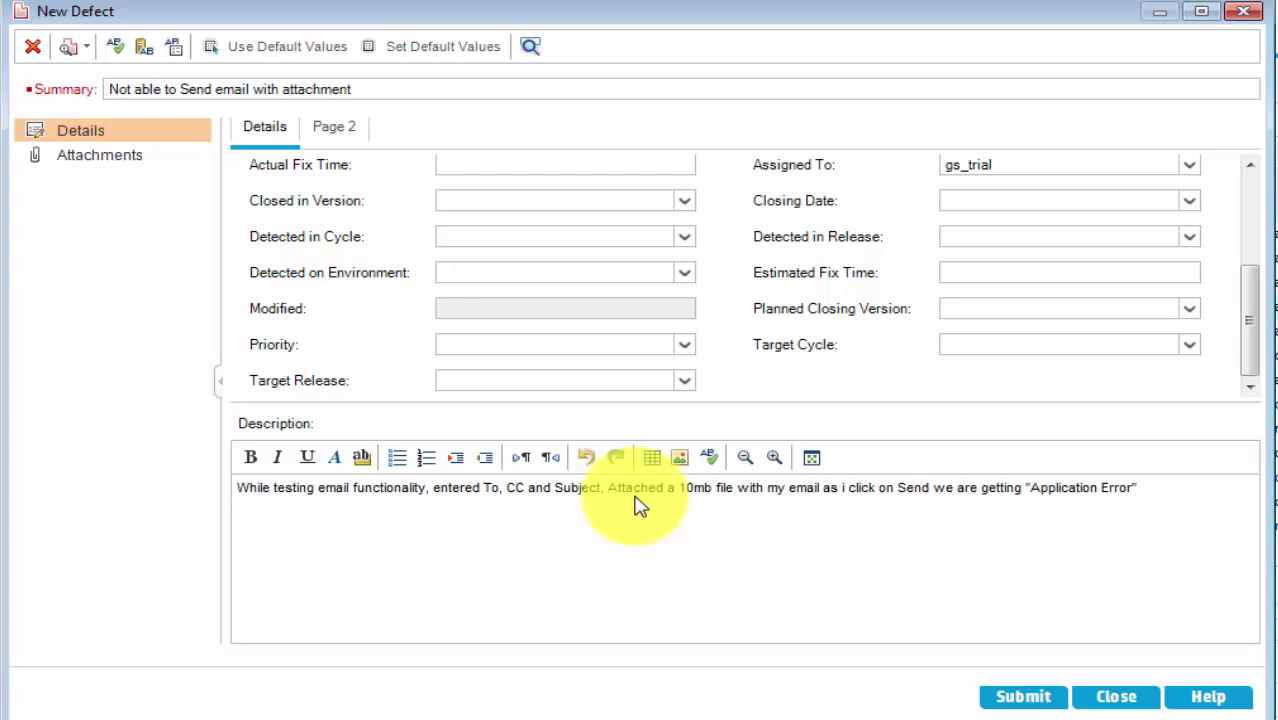
{"action": "left_click", "coordinate": [1175, 503]}
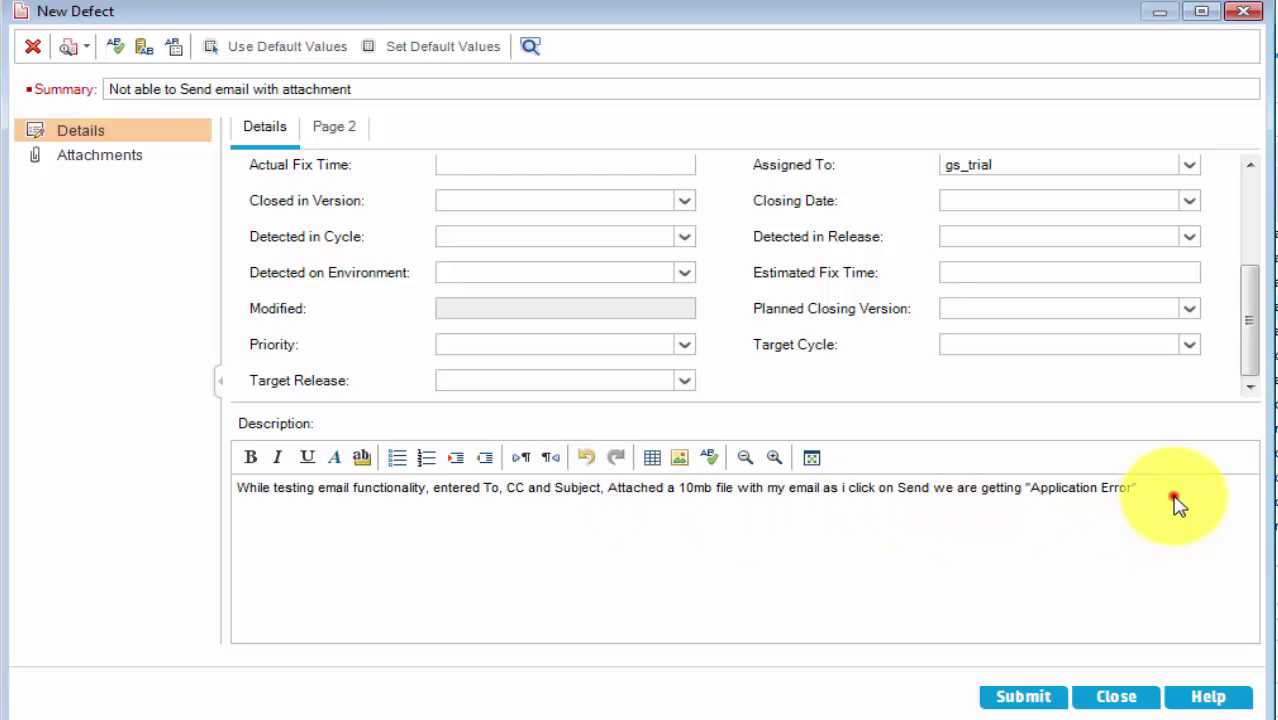
- Add a "Steps to Reproduce" heading to the description with "1. Go to Login Page" and "2. Login with correct credentials"
{"action": "key", "text": "Return"}
{"action": "type", "text": "Steps to Reproduce"}
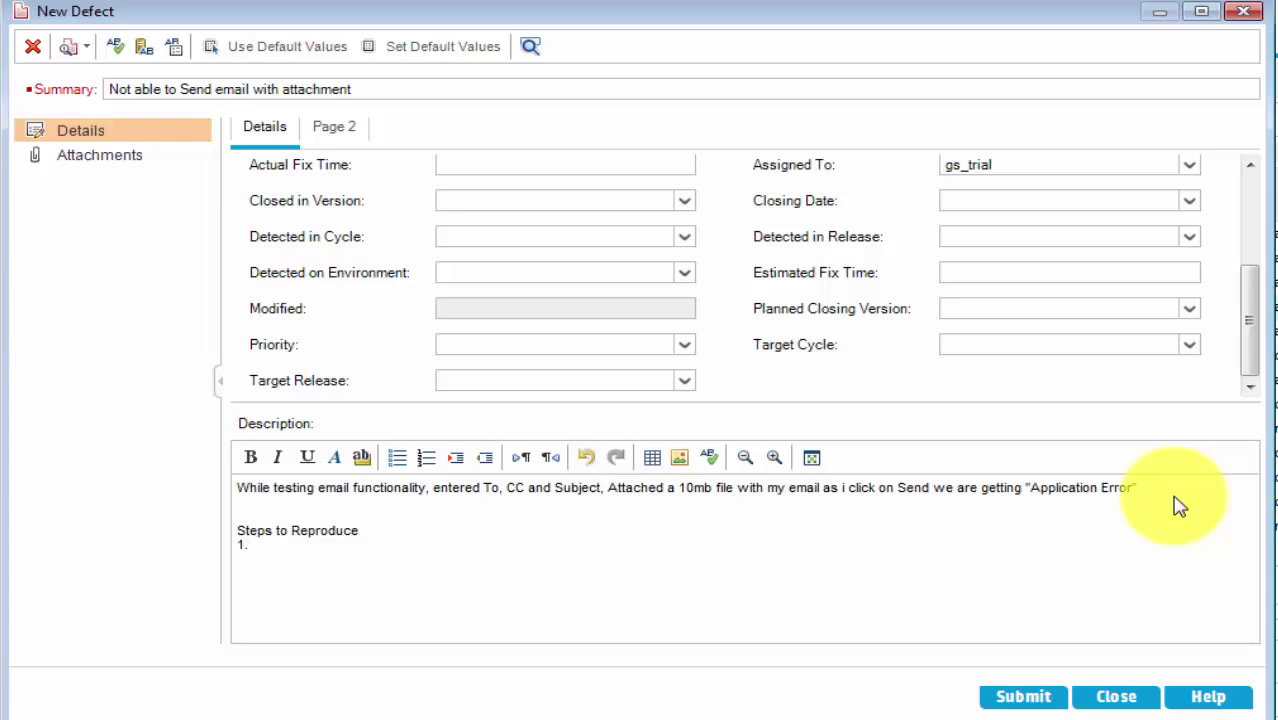
{"action": "type", "text": "Go to Login Page"}
{"action": "key", "text": "Return"}
{"action": "type", "text": "2"}
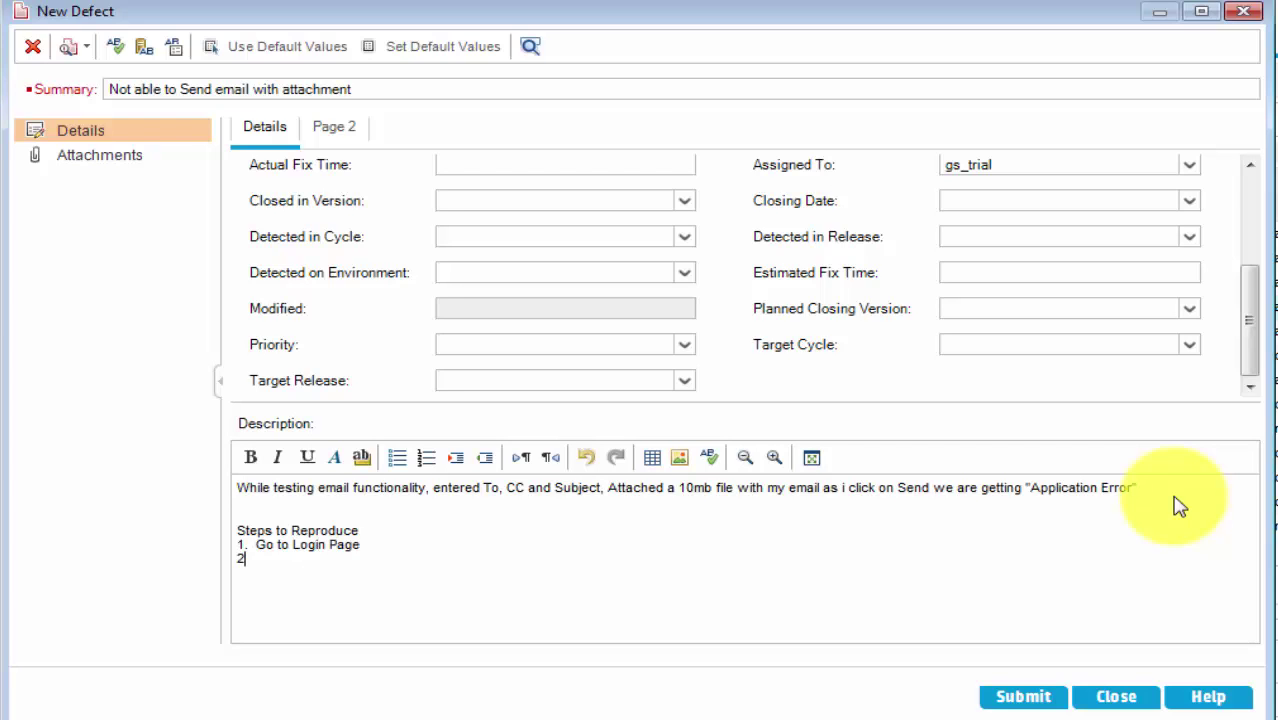
{"action": "type", "text": ".  Login with correct "}
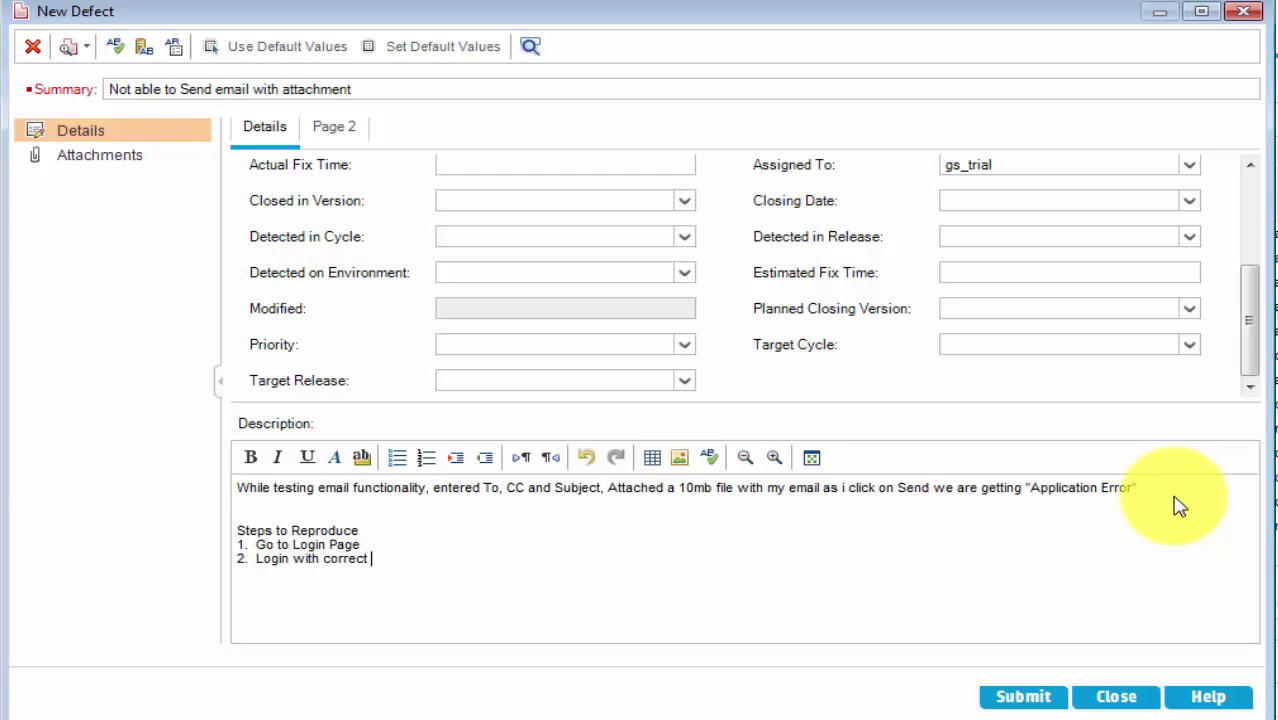
{"action": "type", "text": "credentials"}
{"action": "key", "text": "Return"}
- Add "3. Click on Compose button" and "4. Enter To, CC, Subject details" to the reproduction steps
{"action": "type", "text": "3.  Click on"}
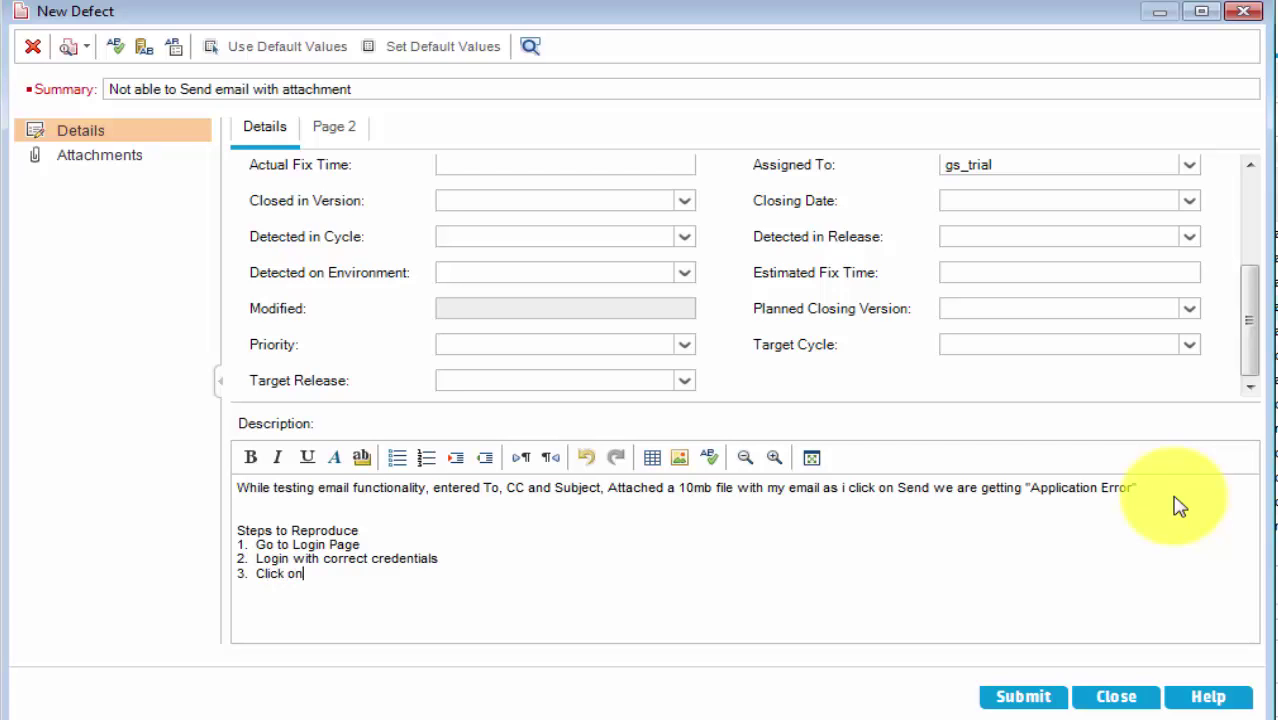
{"action": "type", "text": " Compose "}
{"action": "type", "text": "button 4.  E"}
{"action": "type", "text": "nte"}
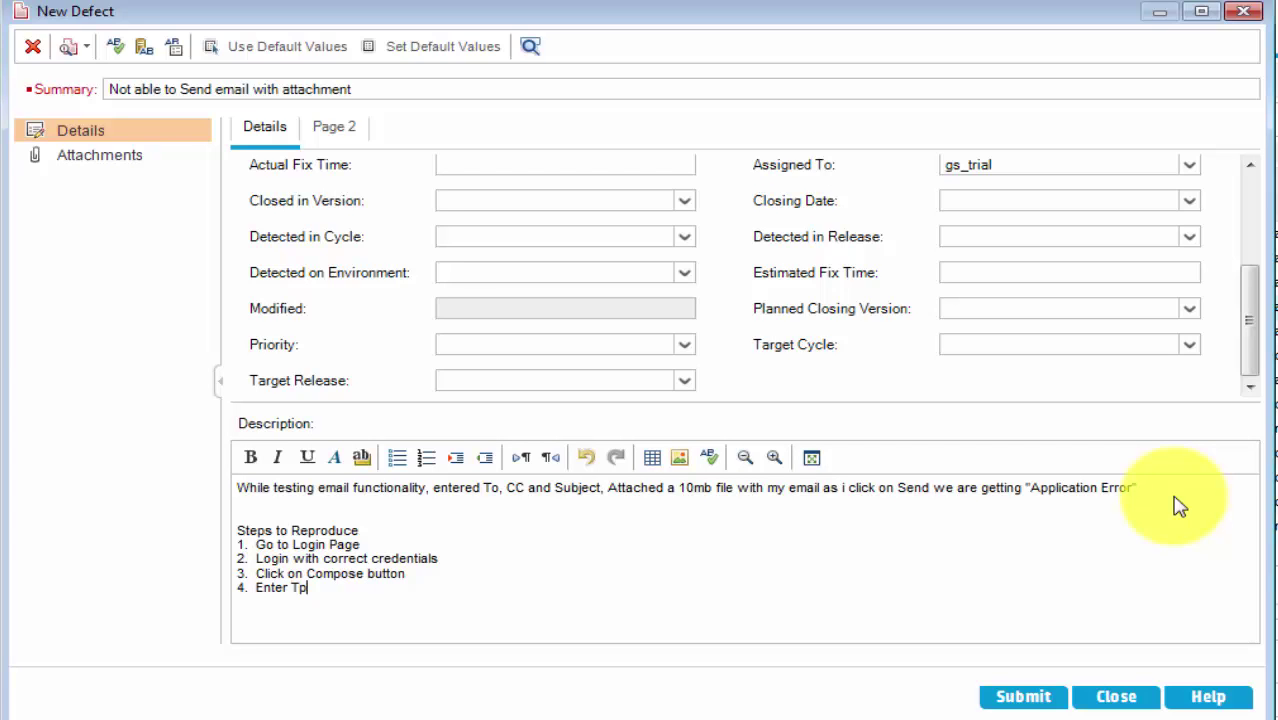
{"action": "type", "text": "r To, CC, Subject detail"}
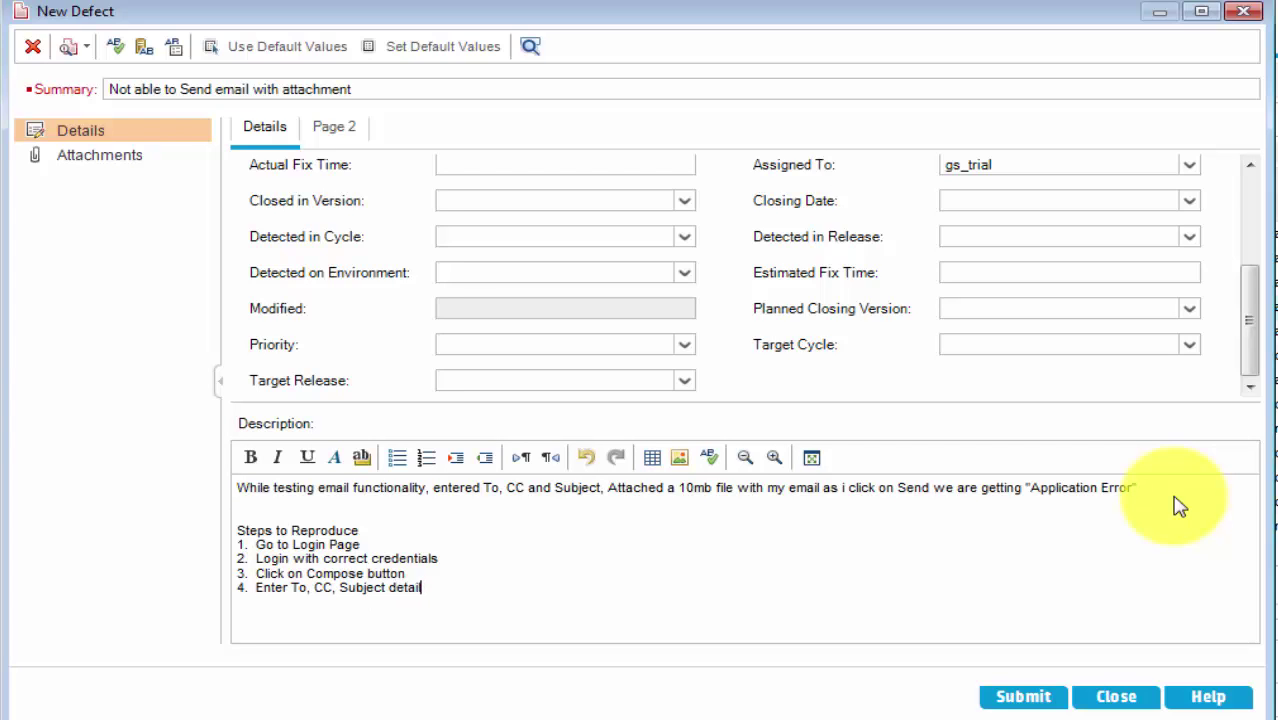
{"action": "type", "text": "s"}
{"action": "key", "text": "Return"}
- Finish the reproduction steps with "5. Attach 10mb file" and "6. Click on Send"
{"action": "type", "text": "5. Attach 10MB"}
{"action": "key", "text": "BackSpace"}
{"action": "key", "text": "BackSpace"}
{"action": "type", "text": "mb file"}
{"action": "key", "text": "Return"}
{"action": "type", "text": "6. Click on Send"}
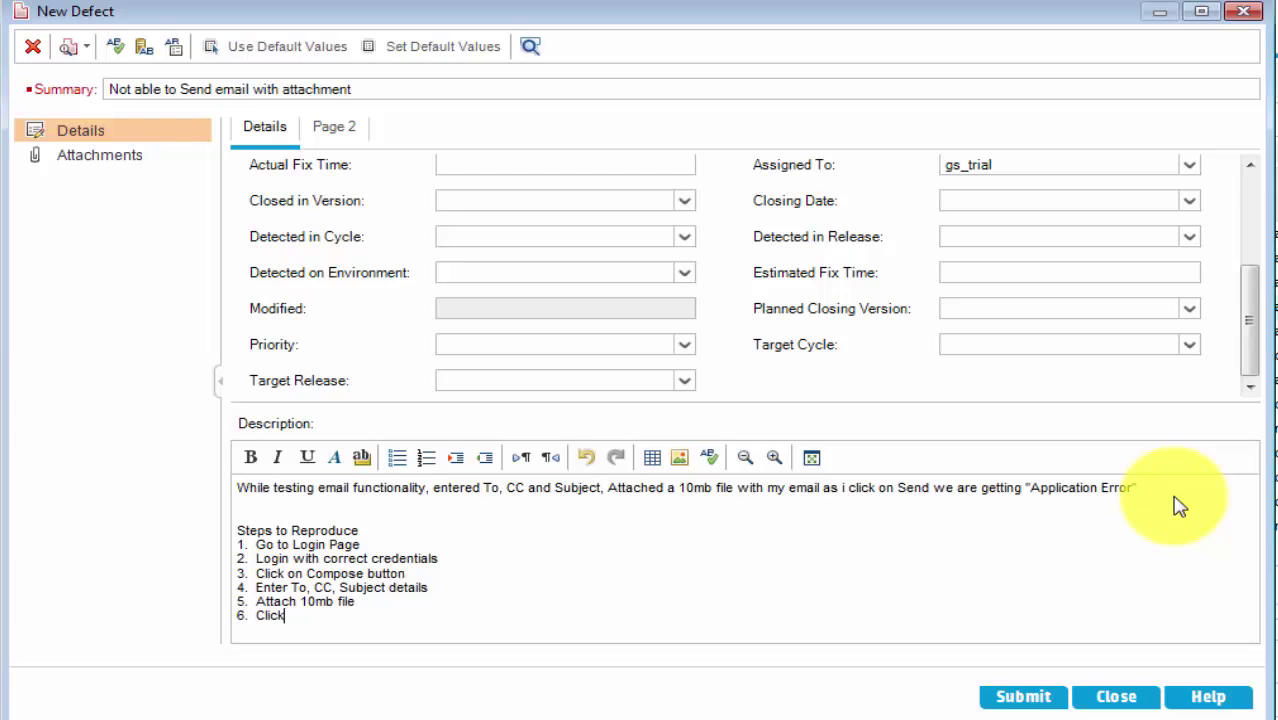
- Below a blank line, add "Expected Result : Email send successfully" to the description
{"action": "key", "text": "Return"}
{"action": "key", "text": "Return"}
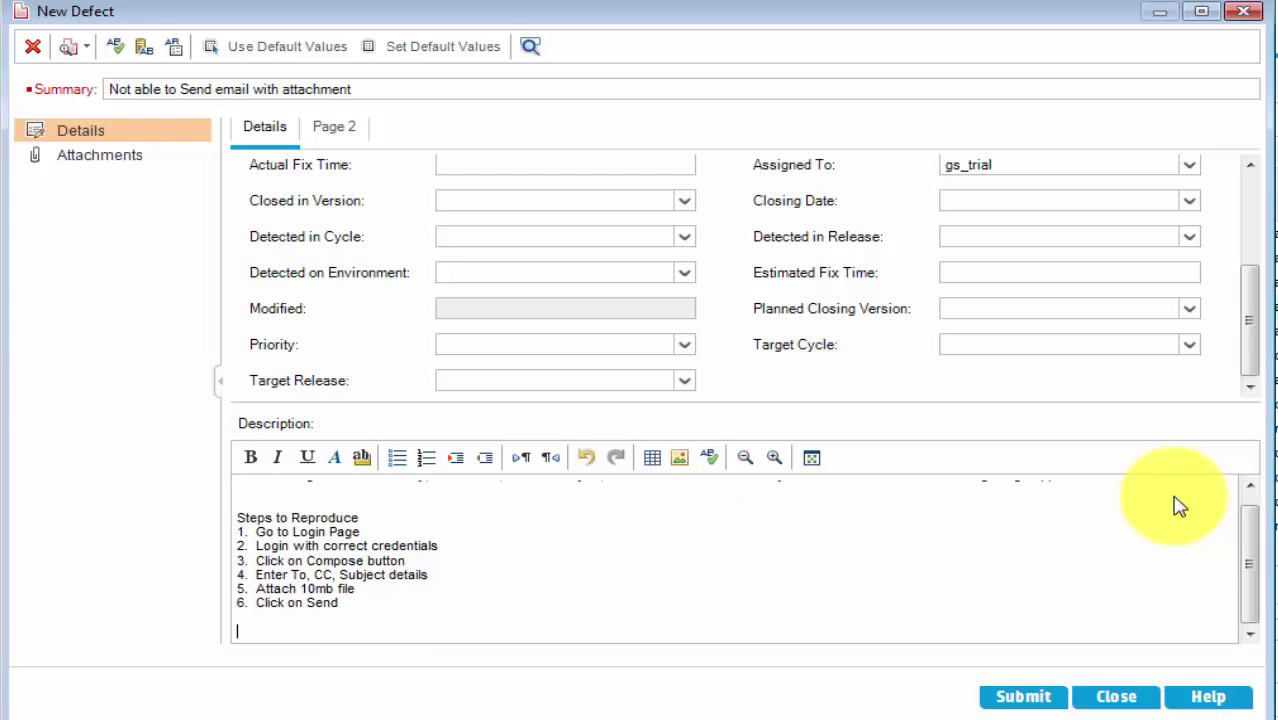
{"action": "type", "text": "Expected Result "}
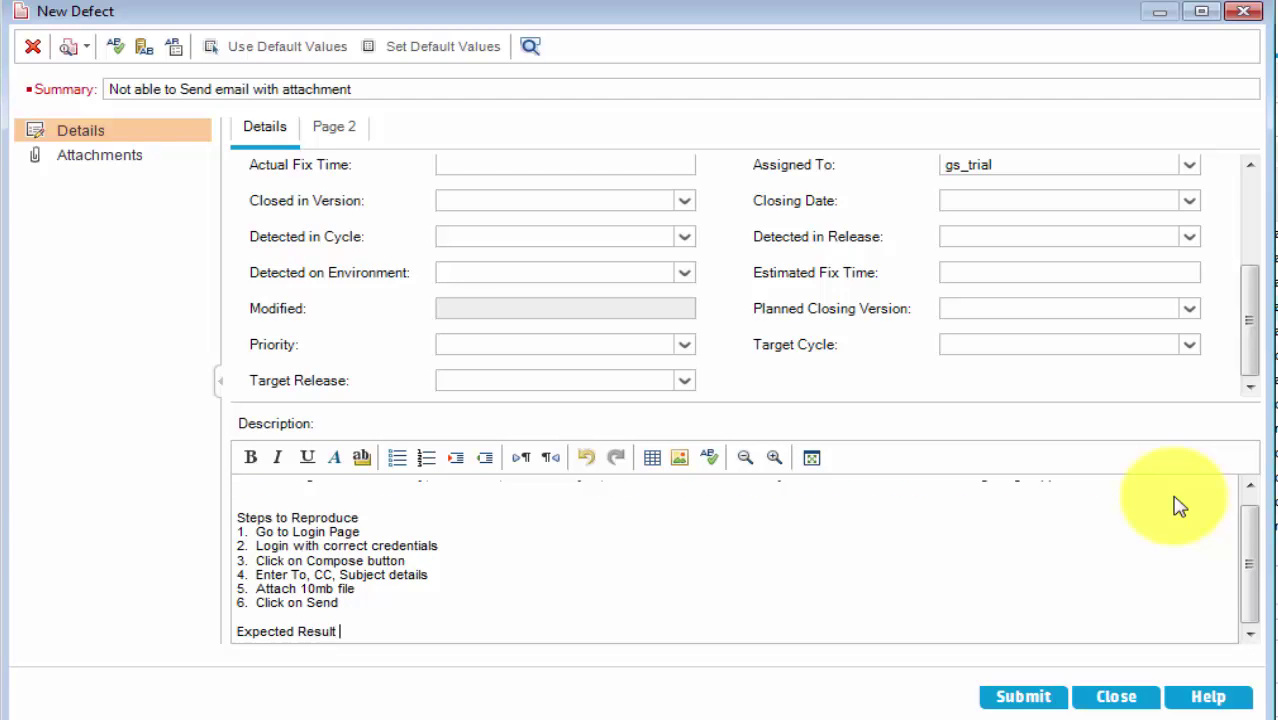
{"action": "type", "text": ":  Email send succ"}
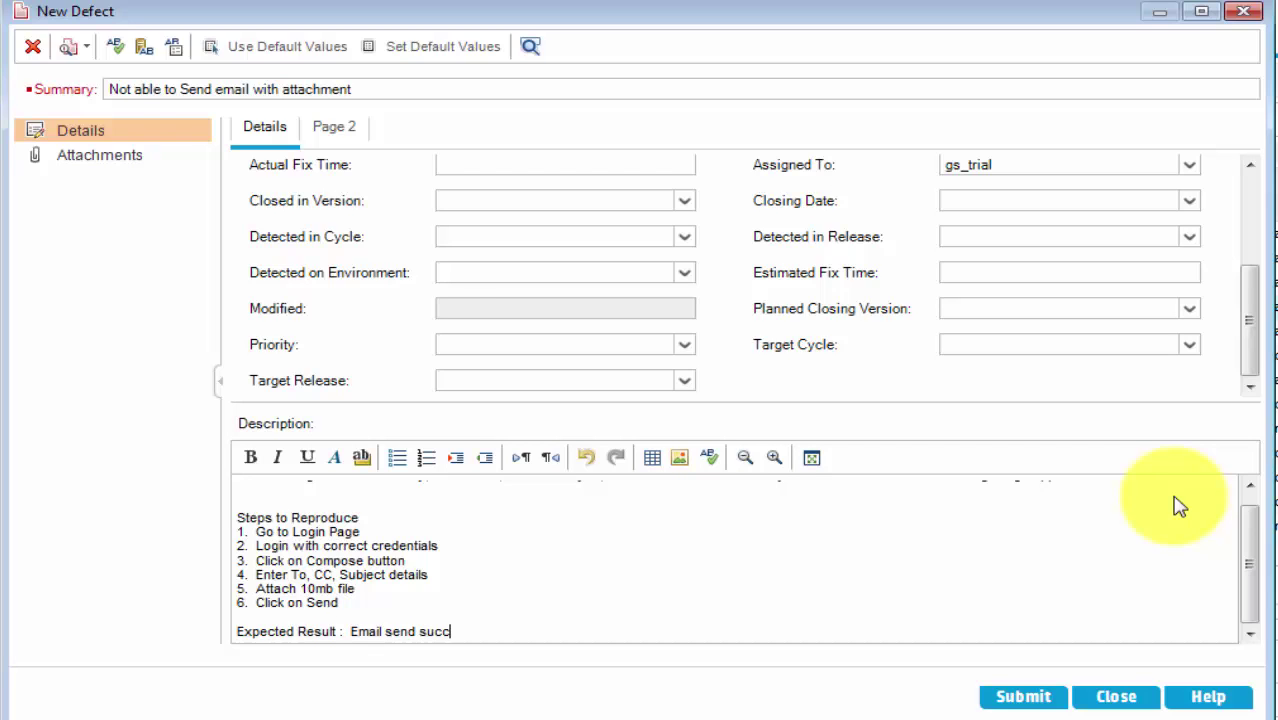
{"action": "type", "text": "essfully"}
- Below a blank line, add 'Actual Result : Getting Exception "Application Error"' to the description
{"action": "key", "text": "Return"}
{"action": "key", "text": "Return"}
{"action": "type", "text": "Actua"}
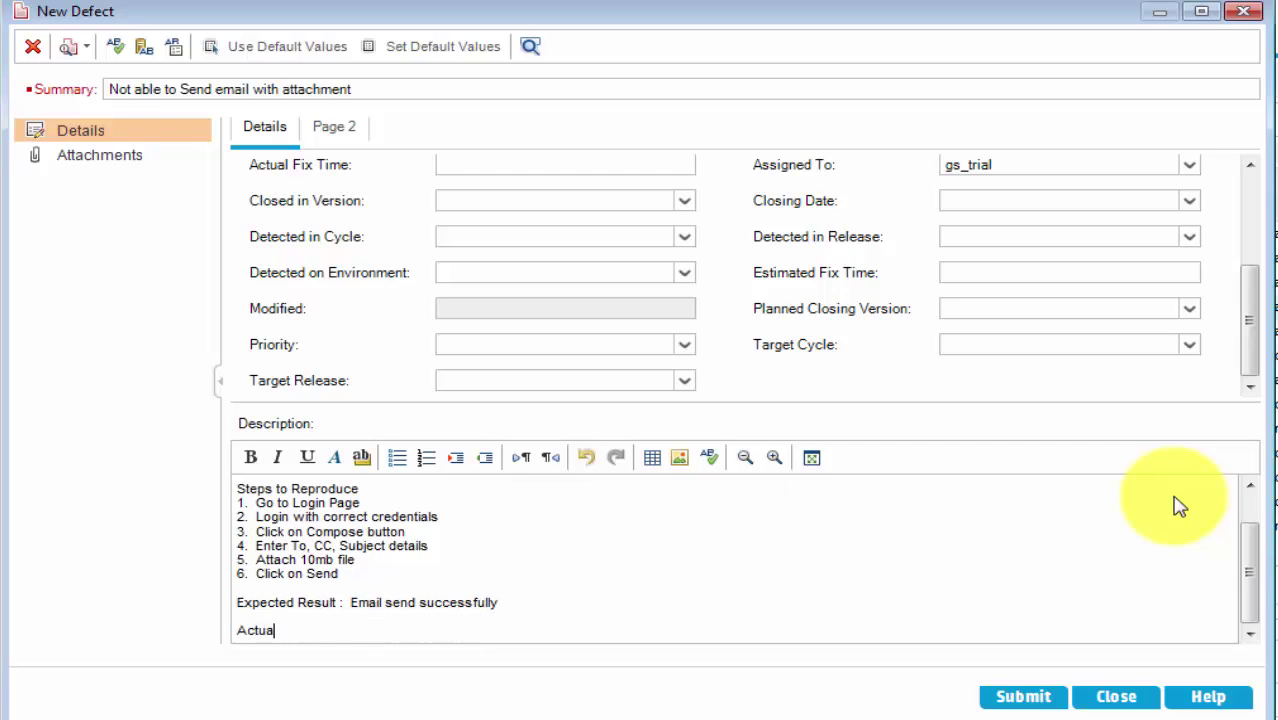
{"action": "type", "text": "l Result : Getting"}
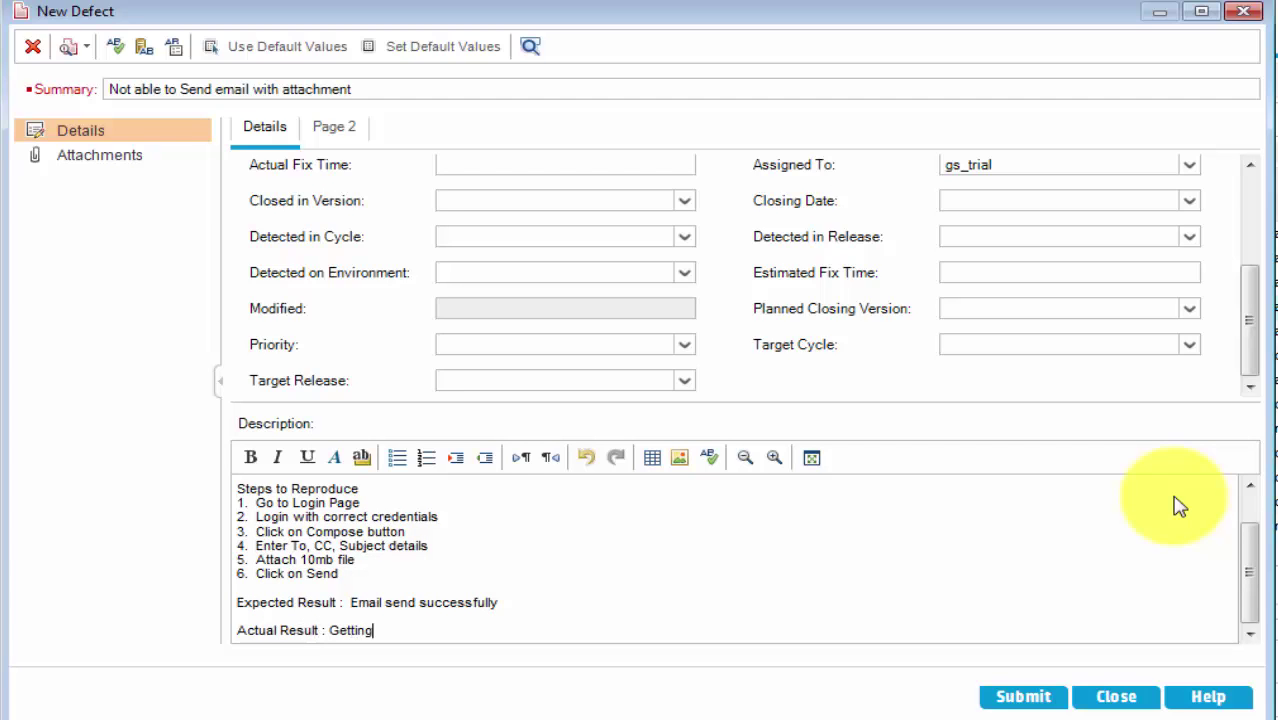
{"action": "type", "text": " Exception \"App"}
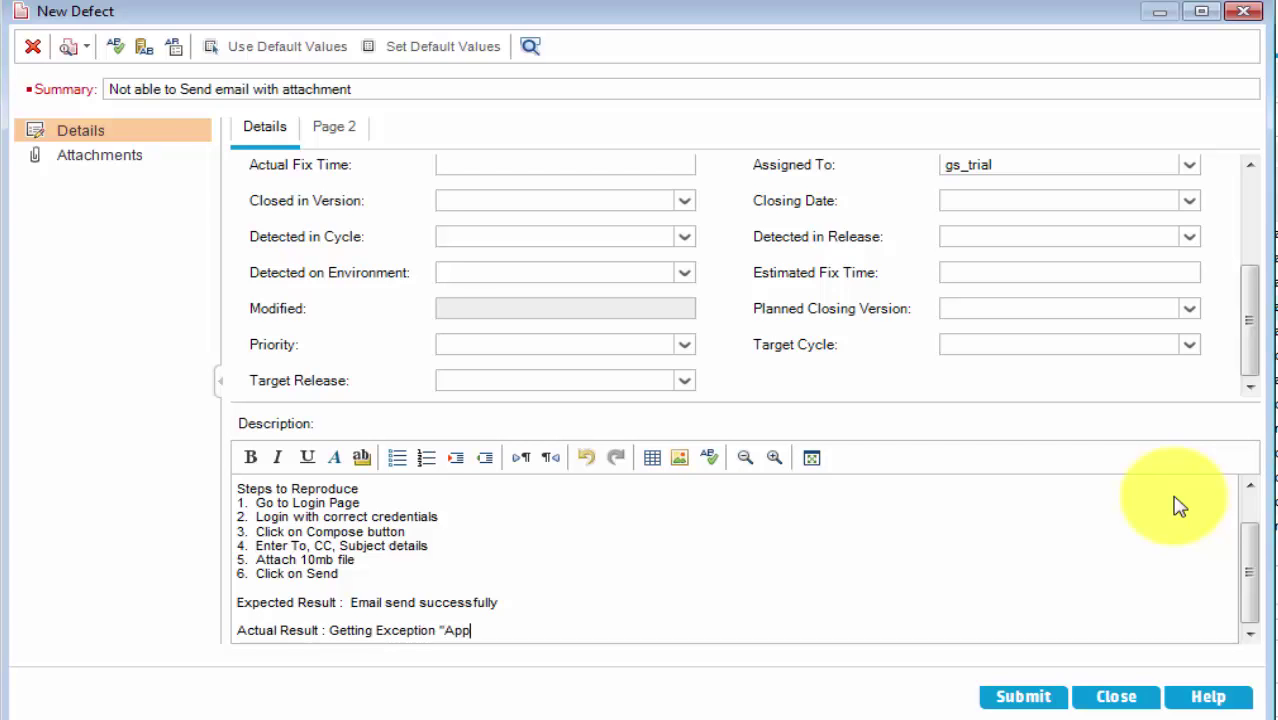
{"action": "type", "text": "lication Error"}
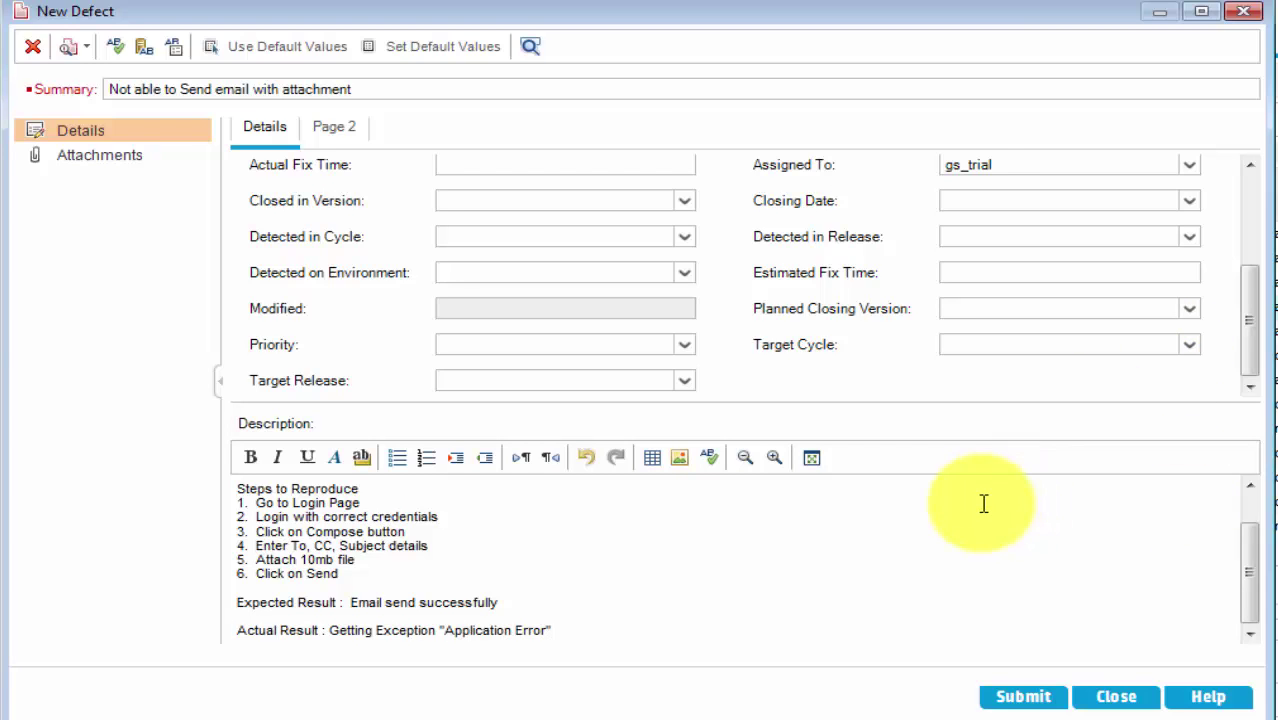
- Make the "Steps to Reproduce" heading in the description bold
{"action": "left_click_drag", "start_coordinate": [1247, 559], "coordinate": [1255, 514]}
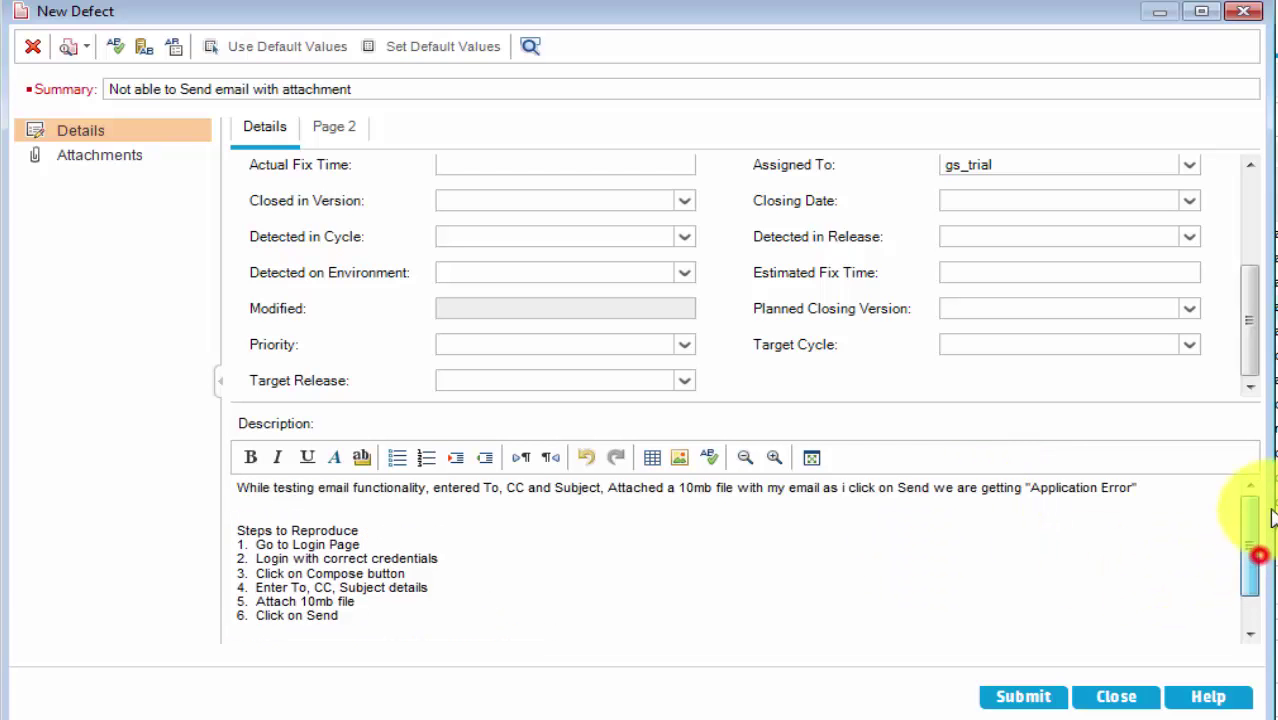
{"action": "left_click", "coordinate": [375, 530]}
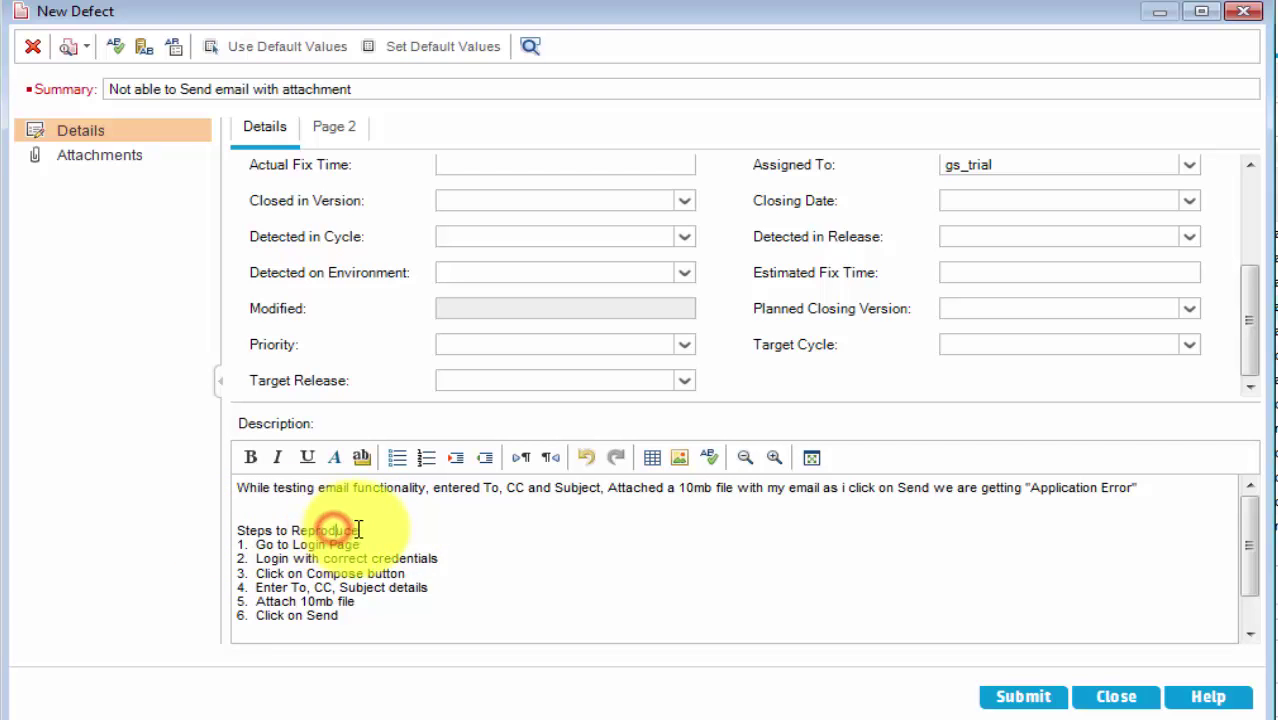
{"action": "left_click_drag", "start_coordinate": [358, 530], "coordinate": [218, 530]}
{"action": "left_click", "coordinate": [251, 457]}
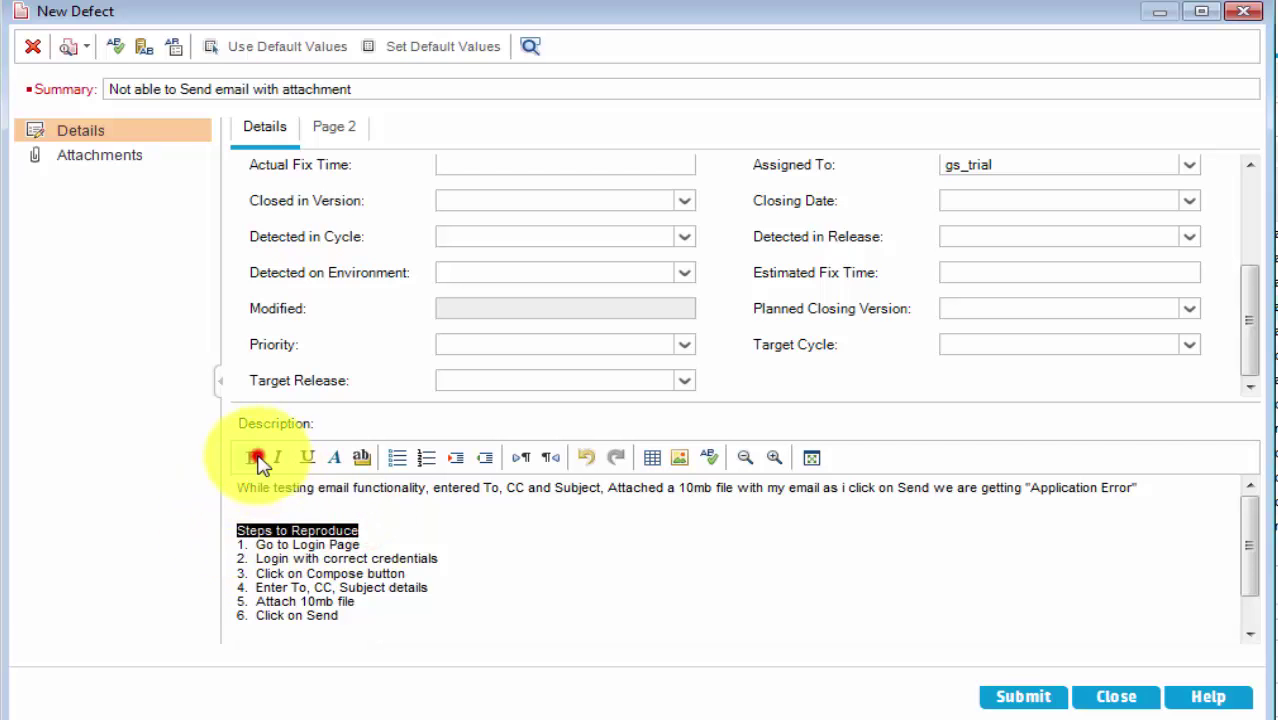
{"action": "left_click", "coordinate": [390, 541]}
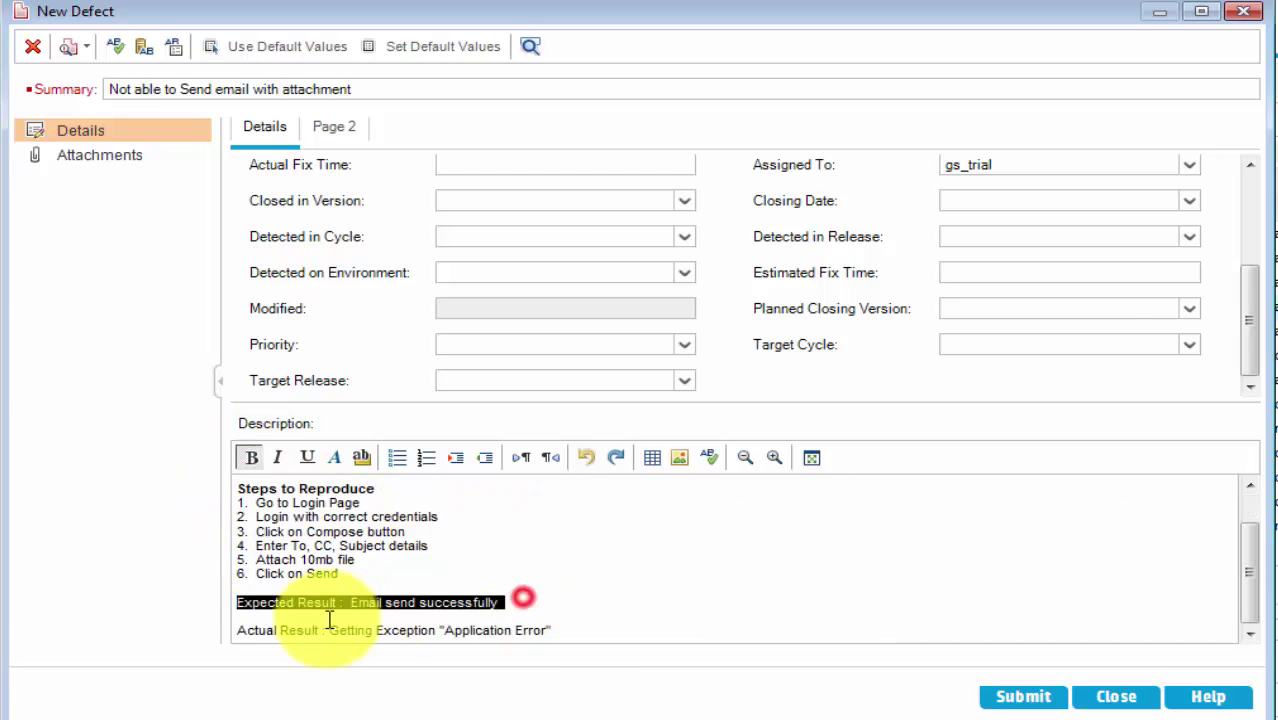
- Highlight the actual result text 'Getting Exception "Application Error"' in magenta
{"action": "mouse_move", "coordinate": [328, 630]}
{"action": "left_mouse_down"}
{"action": "mouse_move", "coordinate": [565, 613]}
{"action": "mouse_move", "coordinate": [300, 630]}
{"action": "mouse_move", "coordinate": [330, 640]}
{"action": "left_mouse_up"}
{"action": "left_click", "coordinate": [566, 620]}
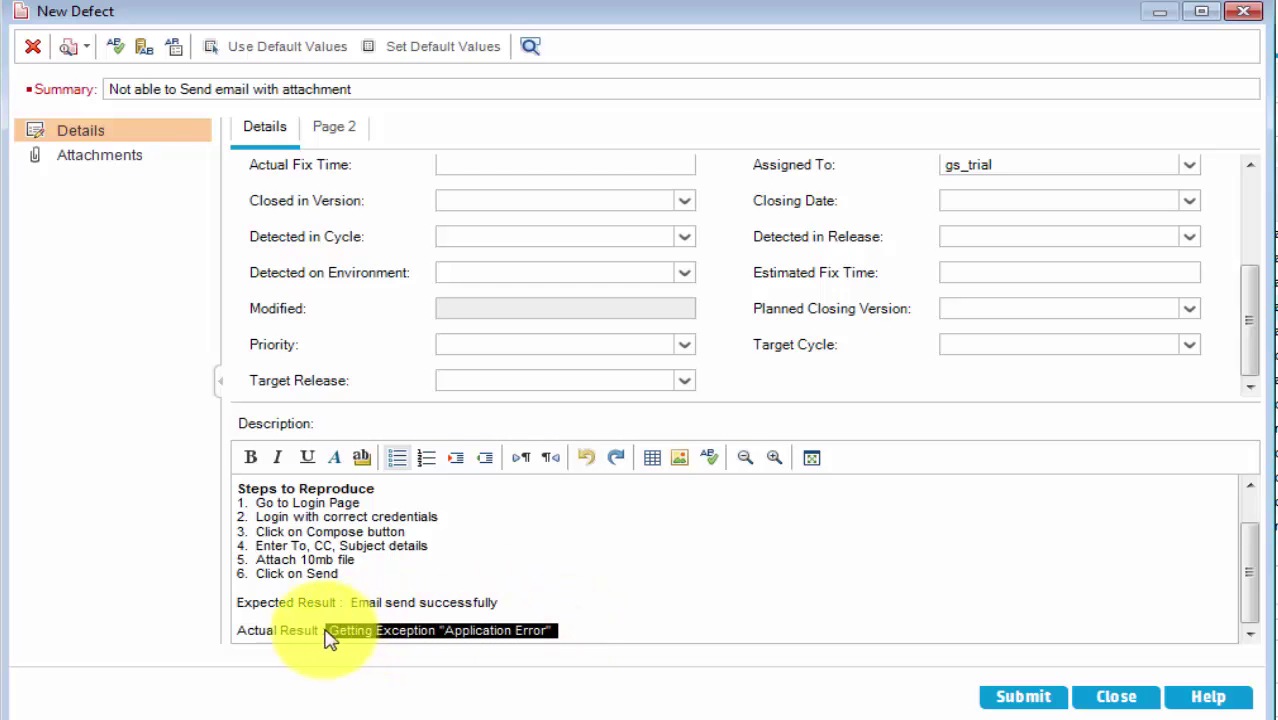
{"action": "left_click", "coordinate": [362, 458]}
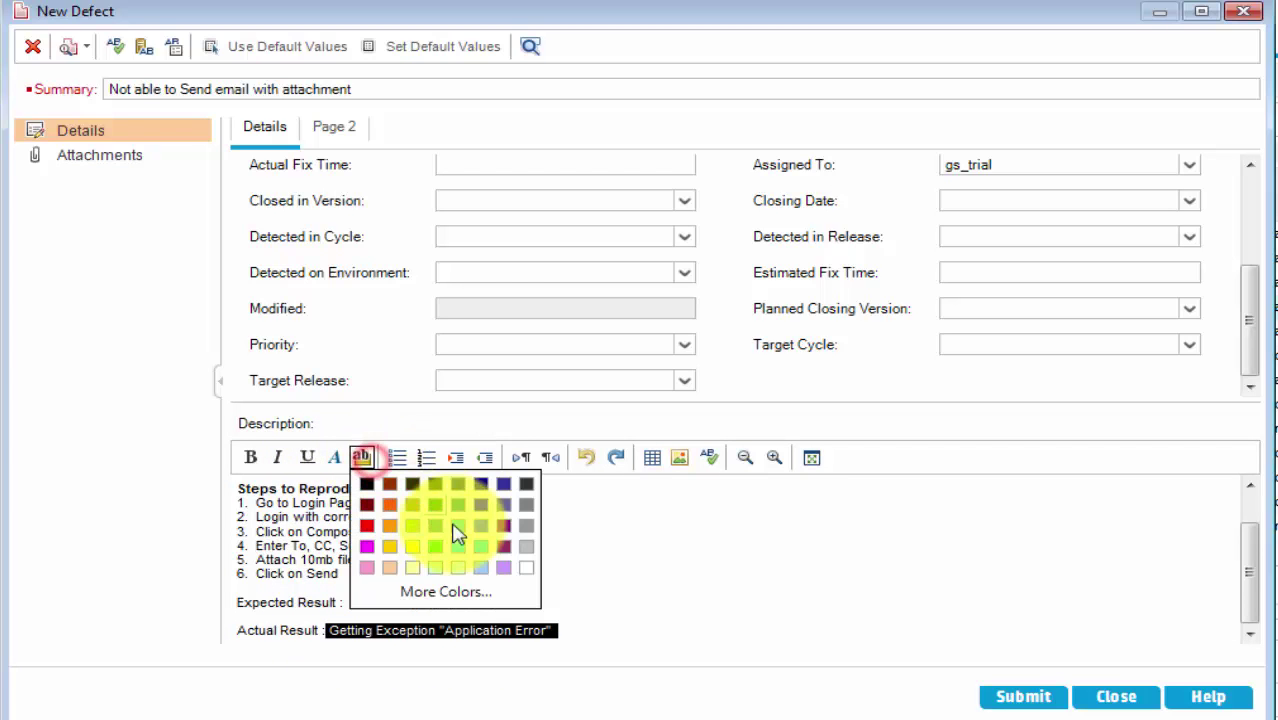
{"action": "left_click", "coordinate": [368, 548]}
{"action": "left_click", "coordinate": [620, 542]}
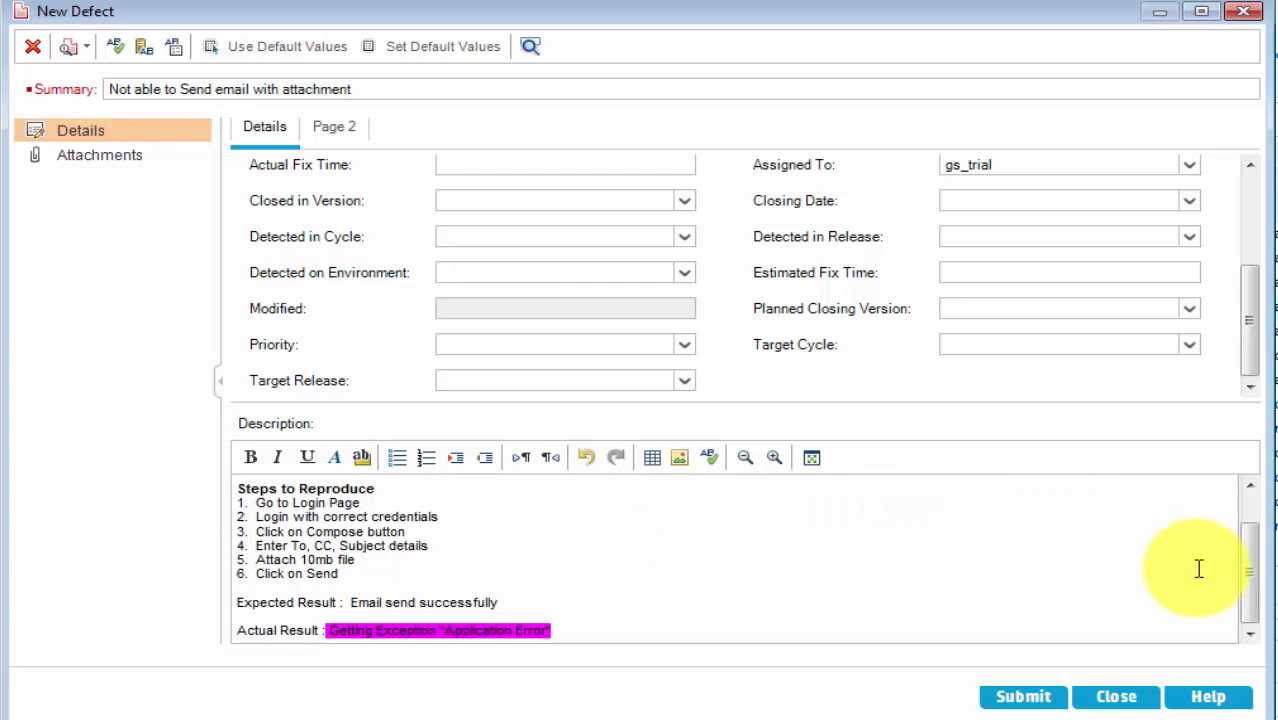
- Set the defect's Product Area to Online Travel Information Source and its Browser to Internet Explorer
{"action": "left_click_drag", "start_coordinate": [1254, 553], "coordinate": [1258, 522]}
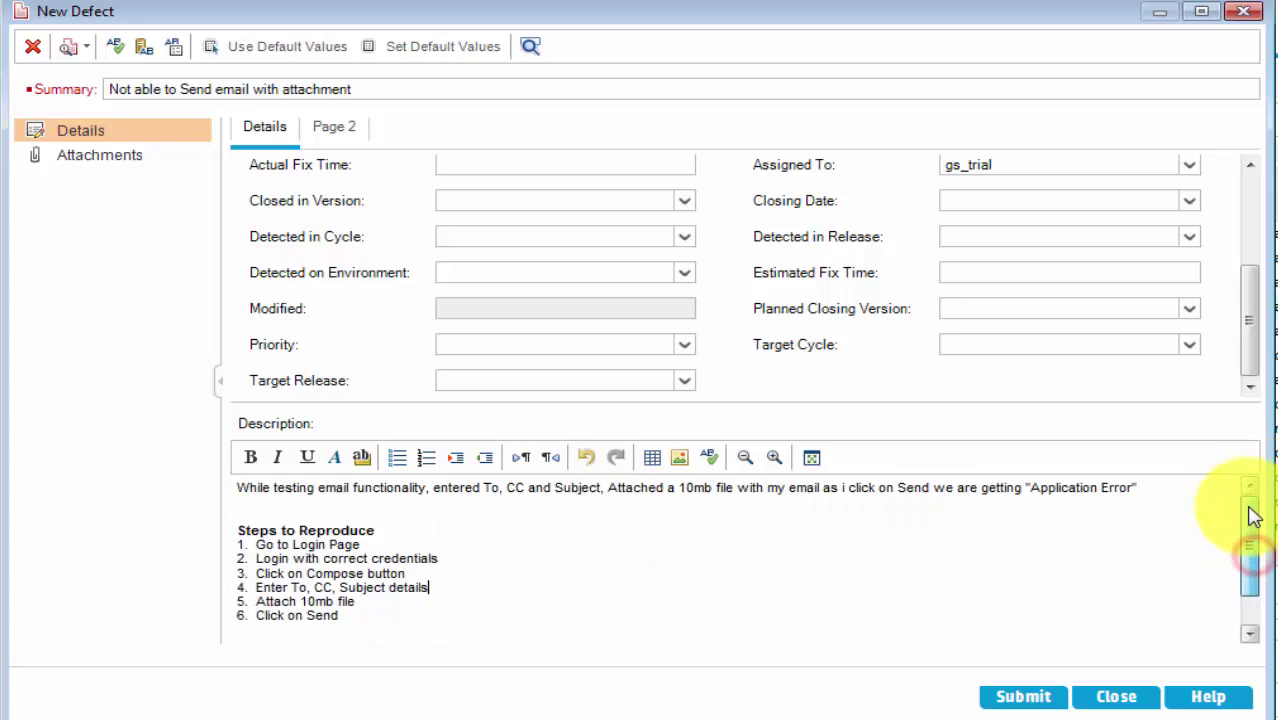
{"action": "left_click_drag", "start_coordinate": [1260, 318], "coordinate": [1264, 243]}
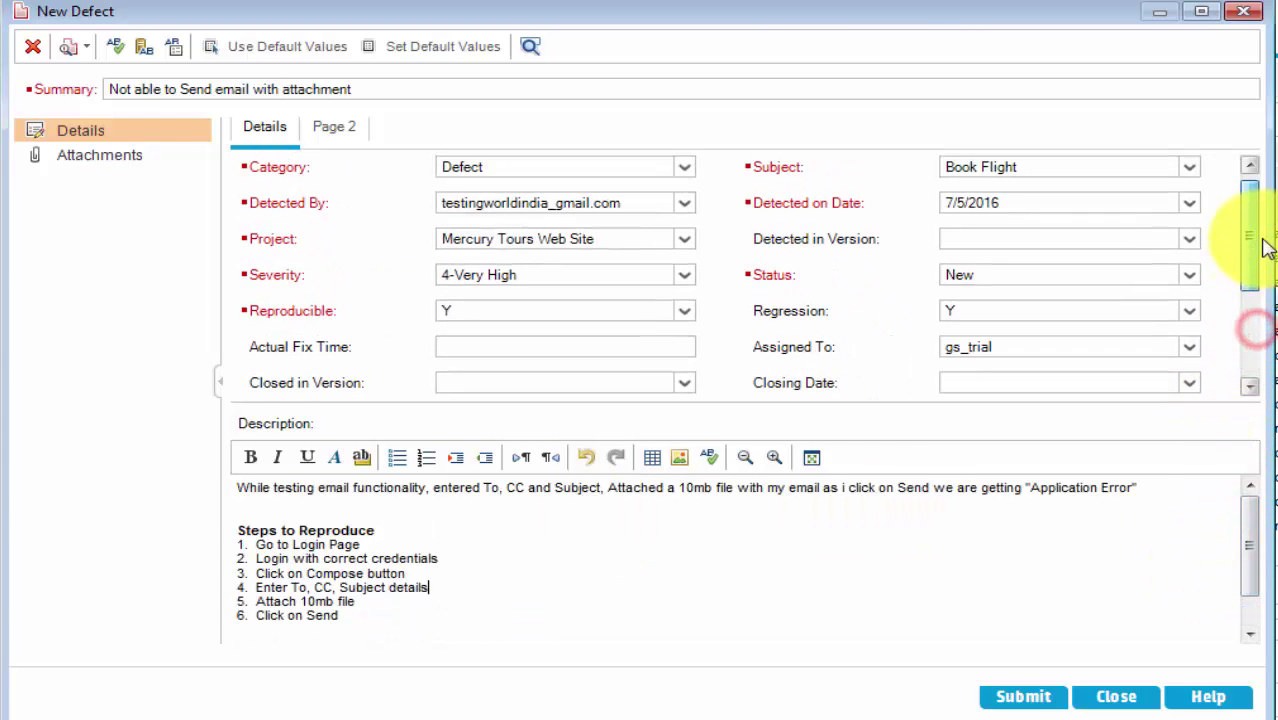
{"action": "left_click", "coordinate": [335, 127]}
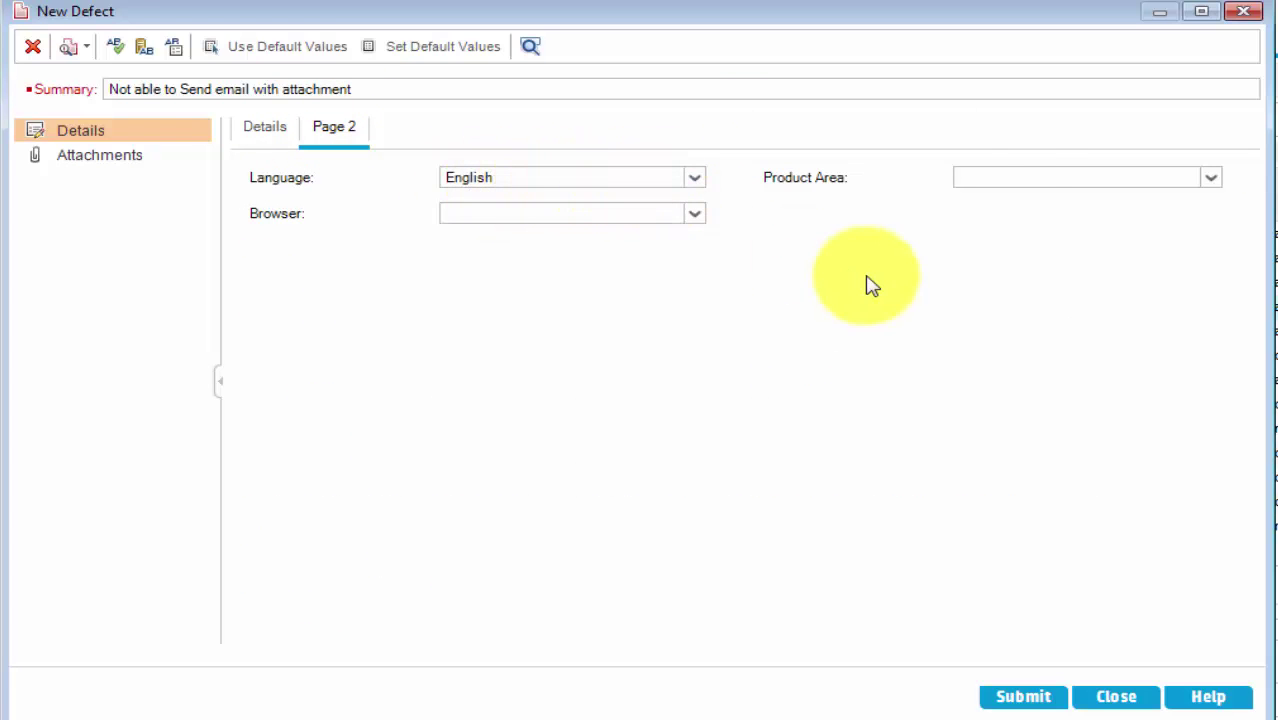
{"action": "left_click", "coordinate": [1004, 176]}
{"action": "left_click", "coordinate": [1208, 180]}
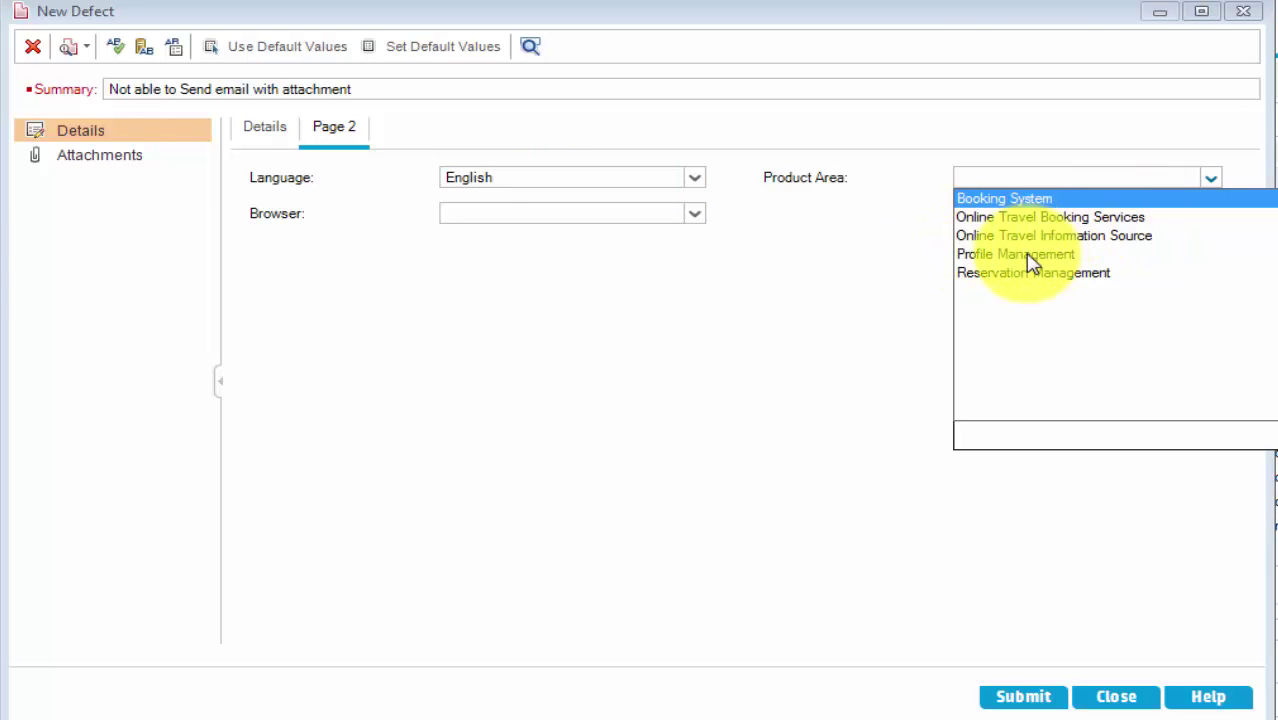
{"action": "left_click", "coordinate": [1062, 237]}
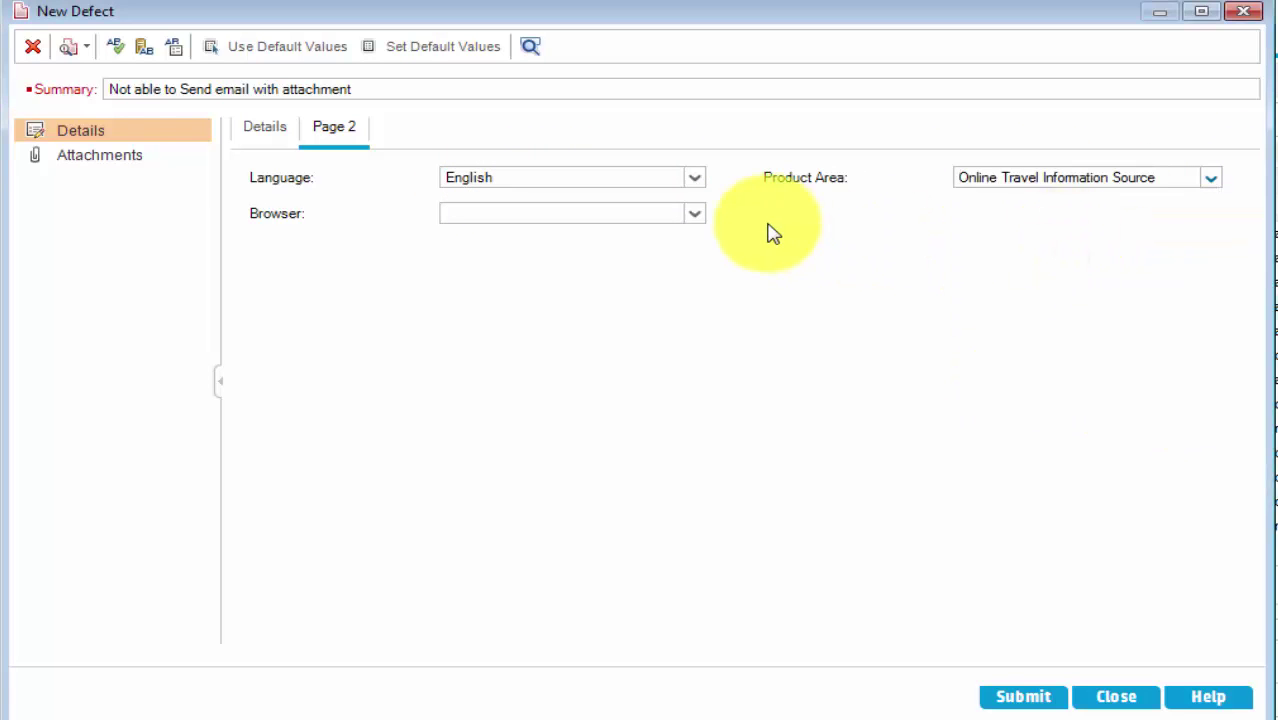
{"action": "left_click", "coordinate": [701, 215]}
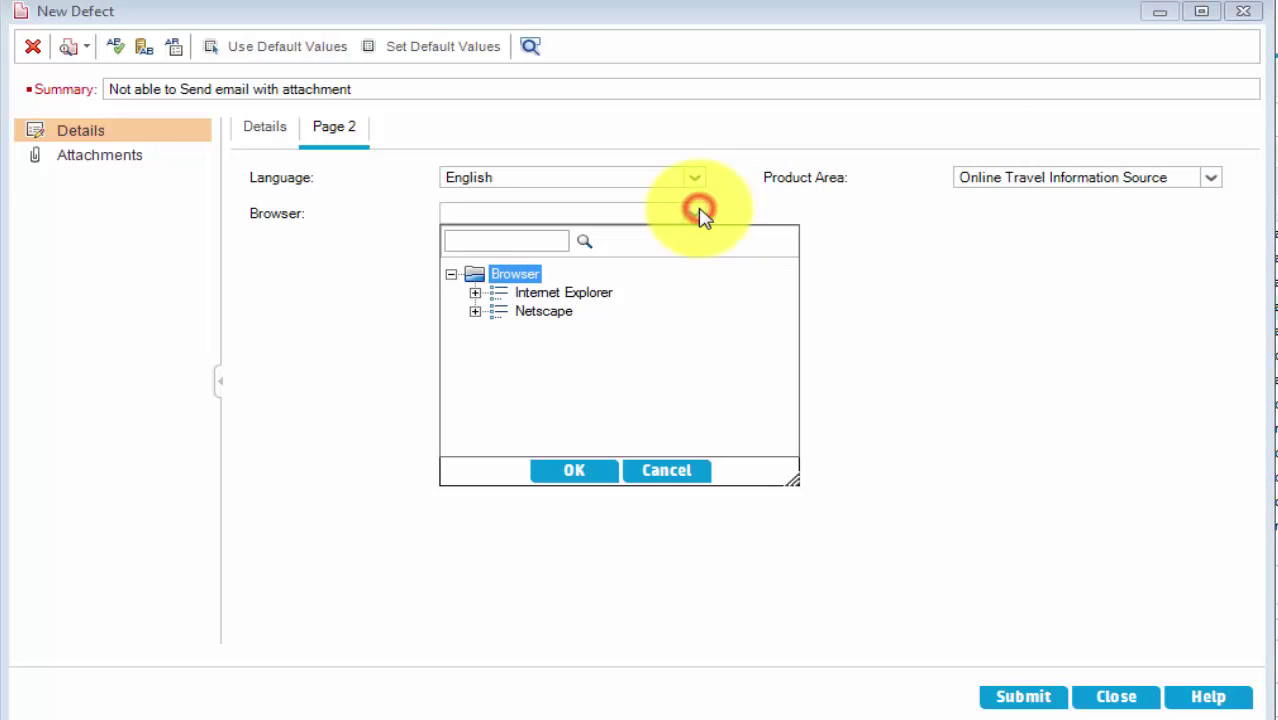
{"action": "double_click", "coordinate": [559, 296]}
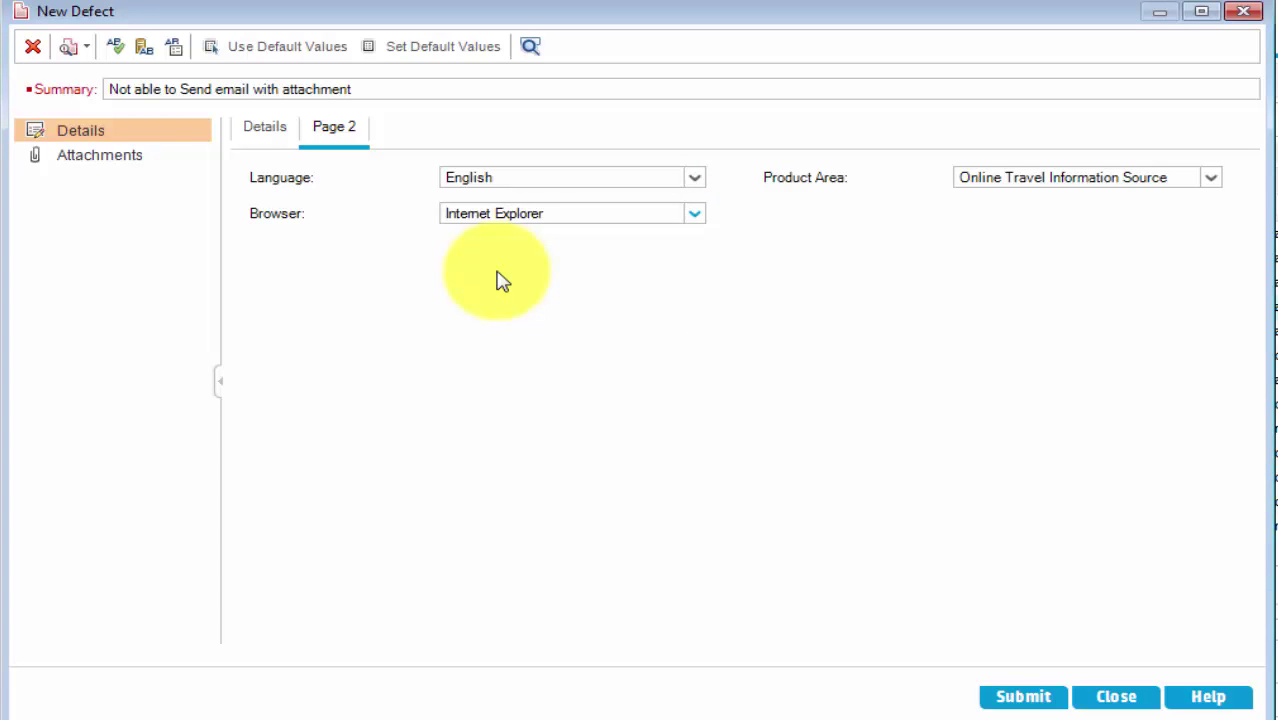
- Look over the defect's attachments view and detail fields, ending on the attachments view
{"action": "left_click", "coordinate": [90, 158]}
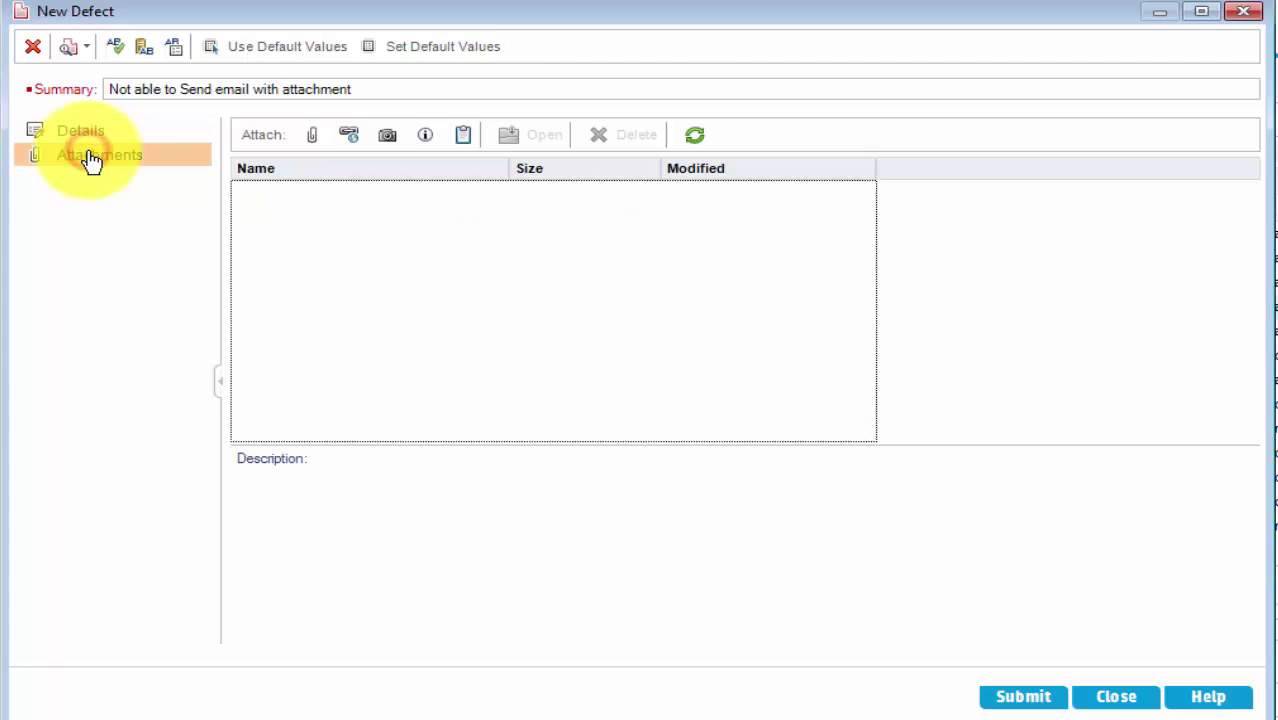
{"action": "left_click", "coordinate": [93, 141]}
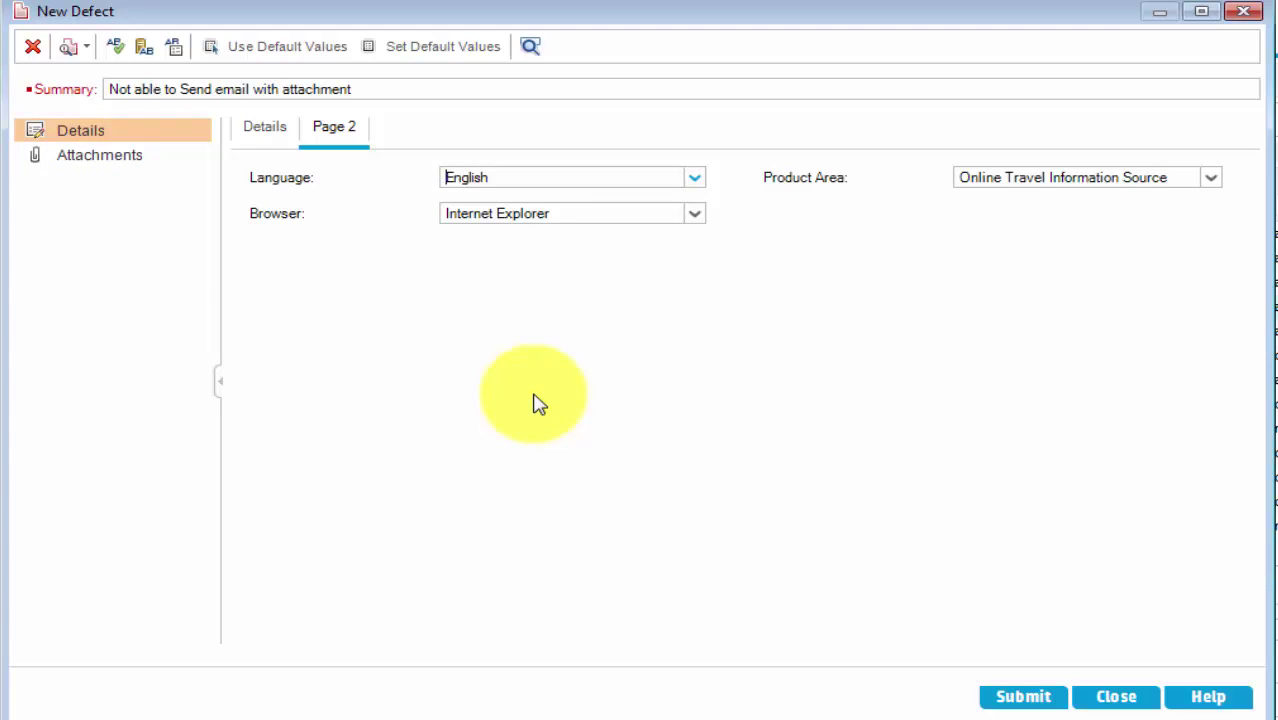
{"action": "left_click", "coordinate": [264, 131]}
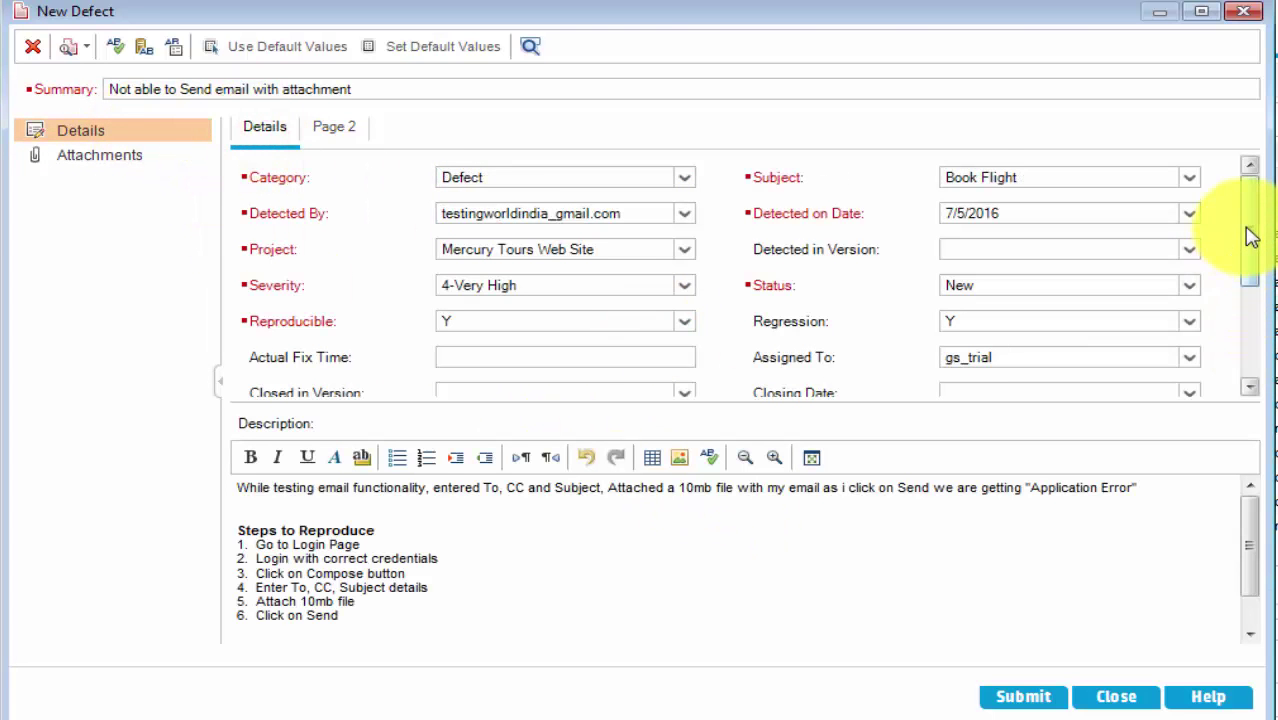
{"action": "left_click_drag", "start_coordinate": [1246, 233], "coordinate": [1258, 334]}
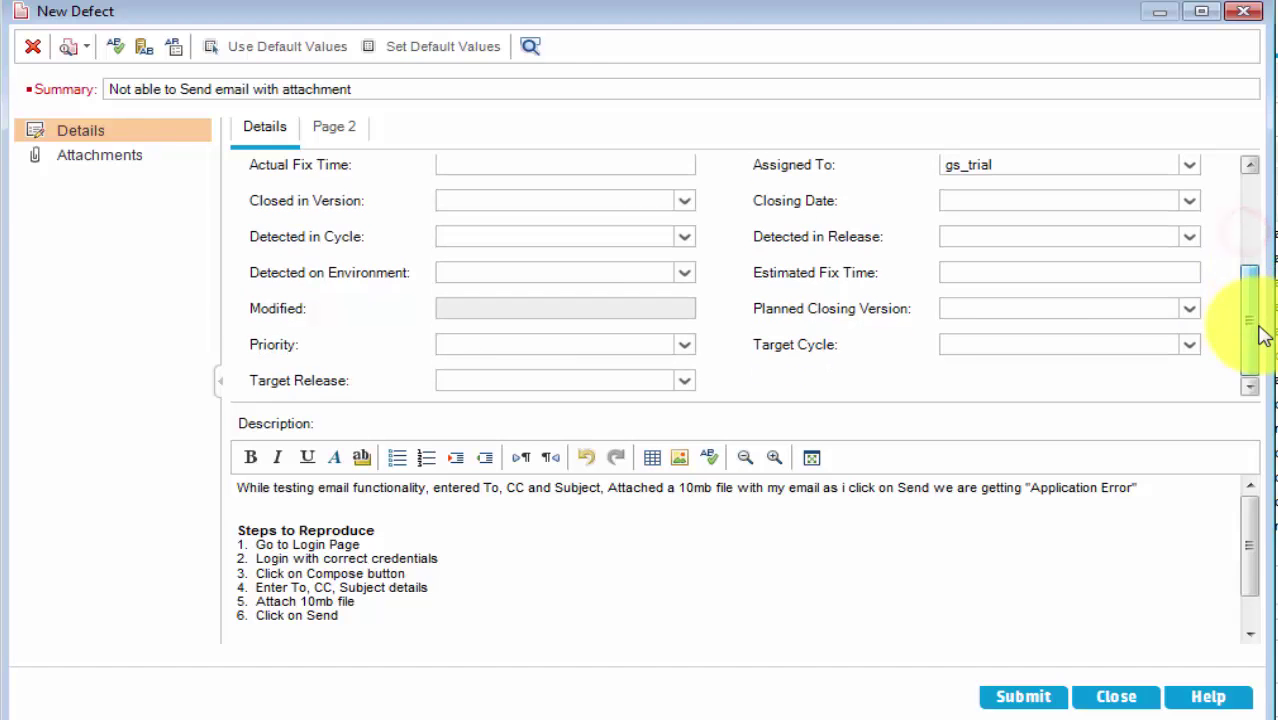
{"action": "left_click", "coordinate": [85, 163]}
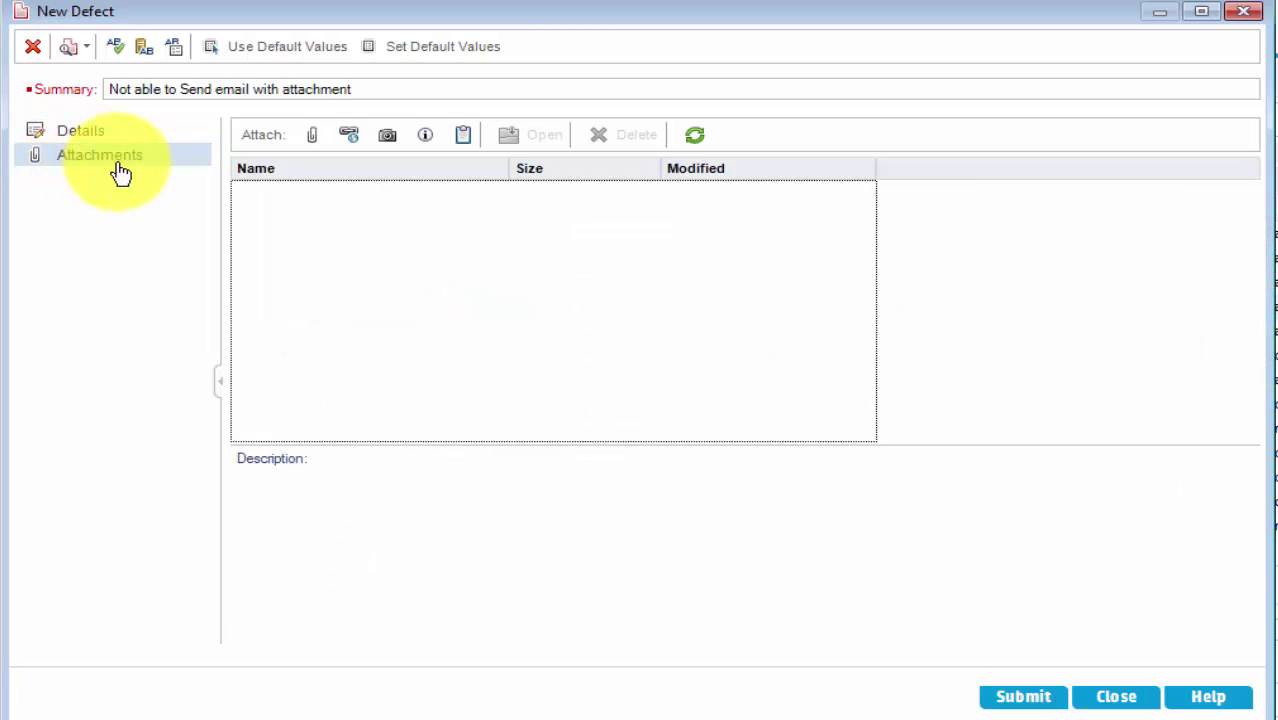